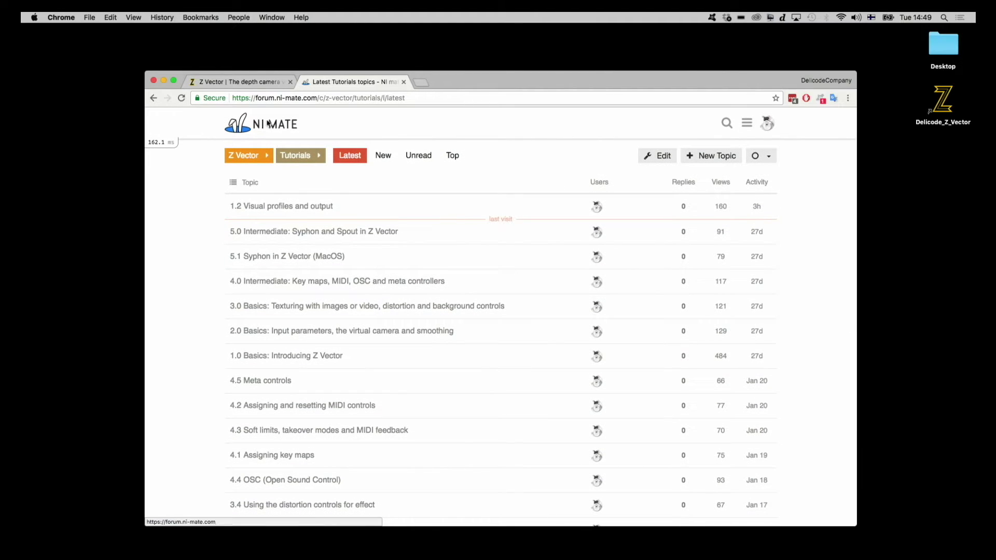
Bring up the Z Vector website and minimise the browser window.
click(261, 83)
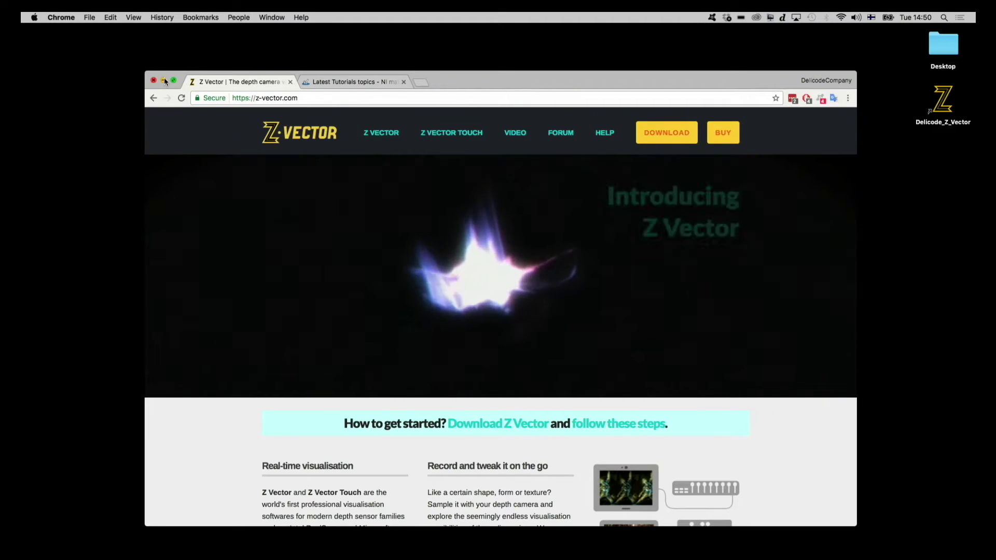
click(164, 80)
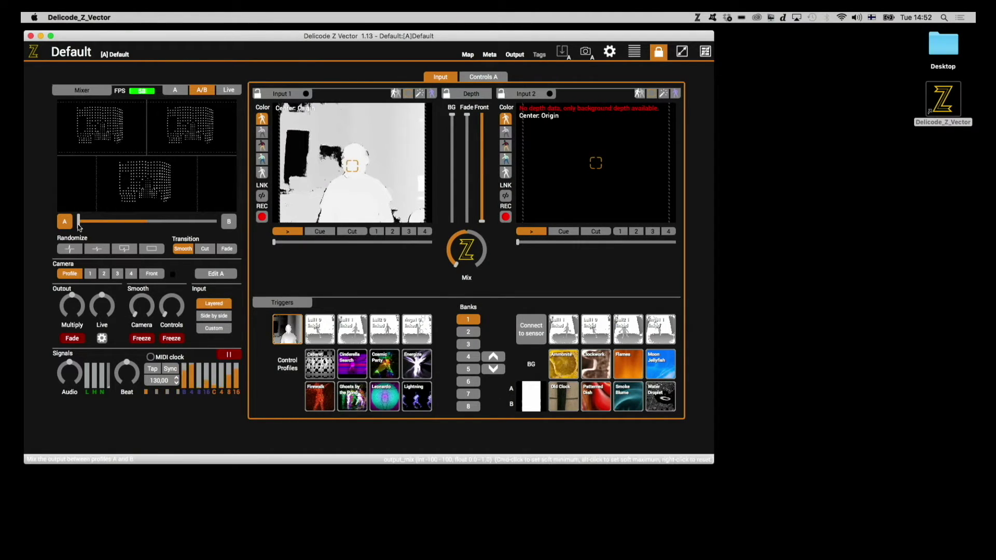
click(137, 222)
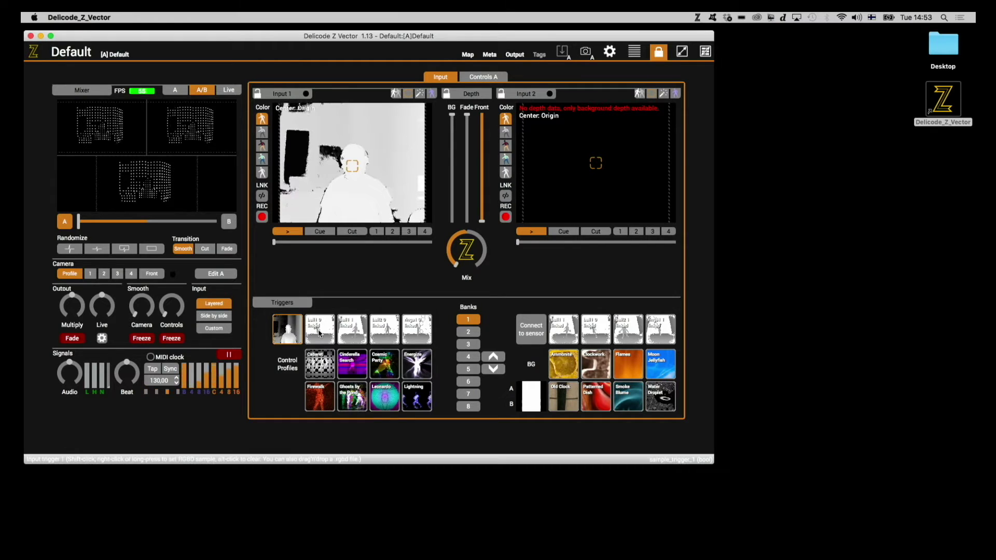
Play several recorded ball samples in Input 1 and switch it back to the live sensor.
click(356, 331)
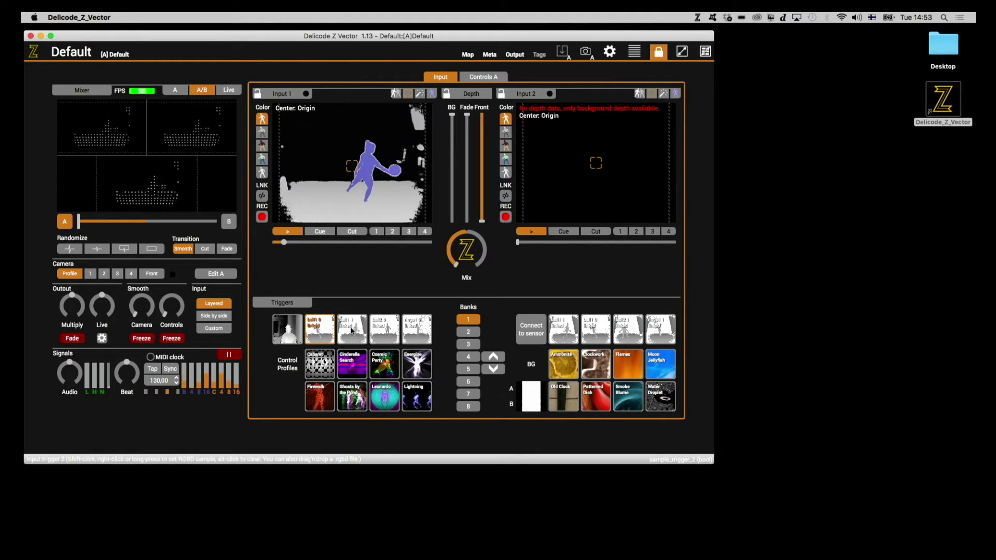
click(379, 335)
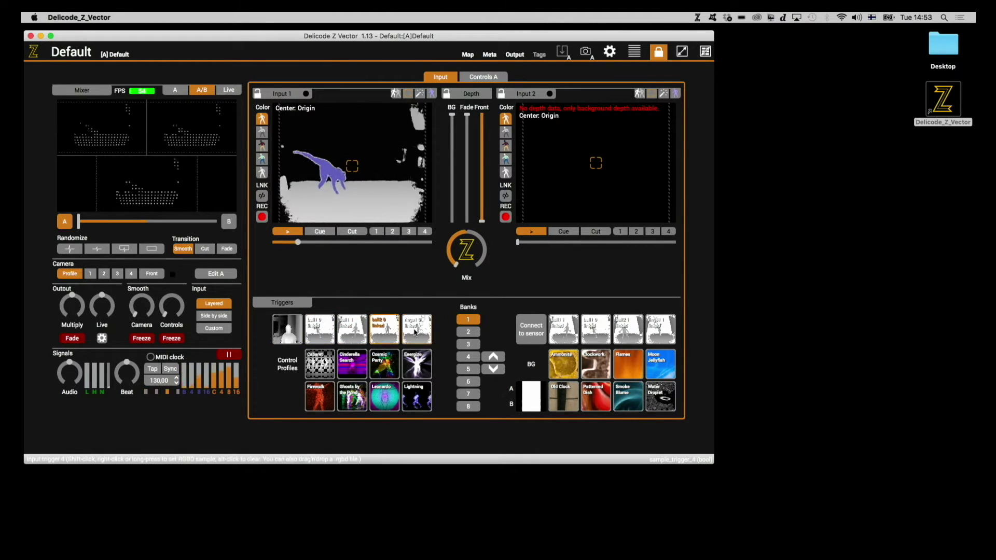
click(319, 335)
click(347, 335)
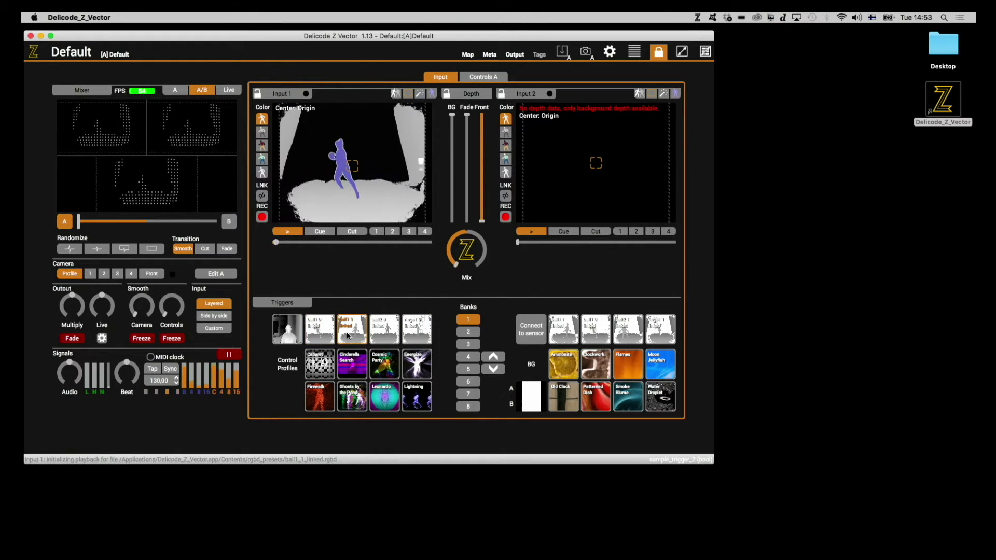
click(288, 337)
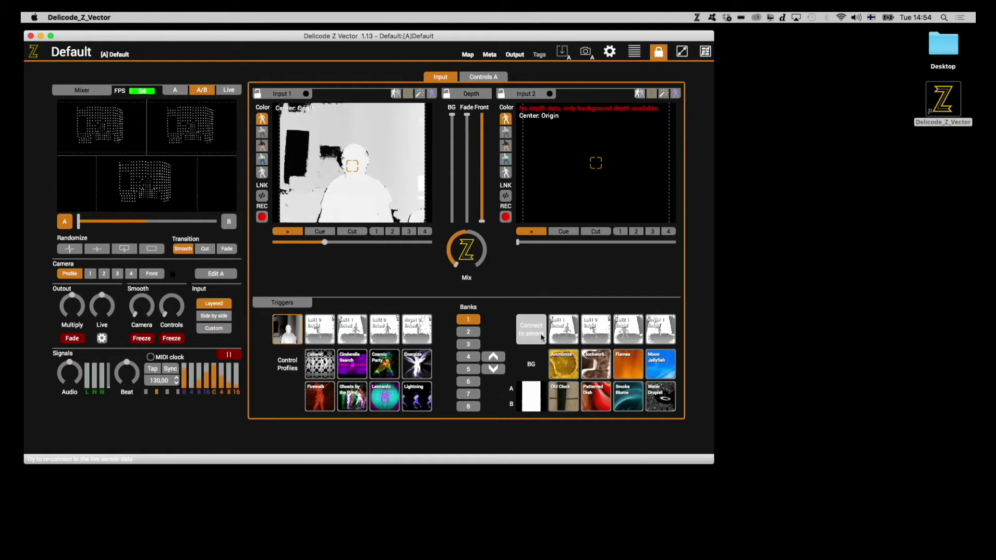
click(319, 315)
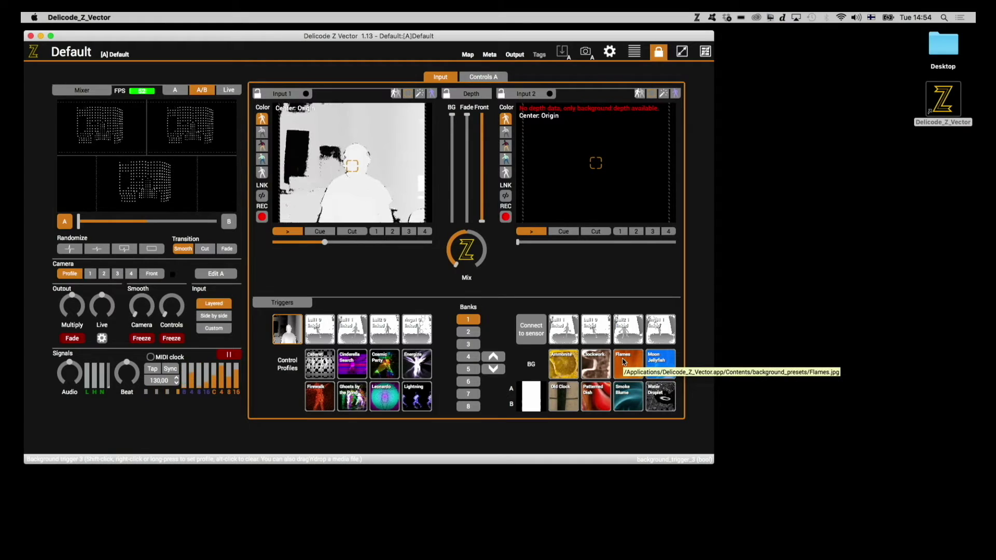
Look through the other trigger banks and return to bank 1.
click(469, 333)
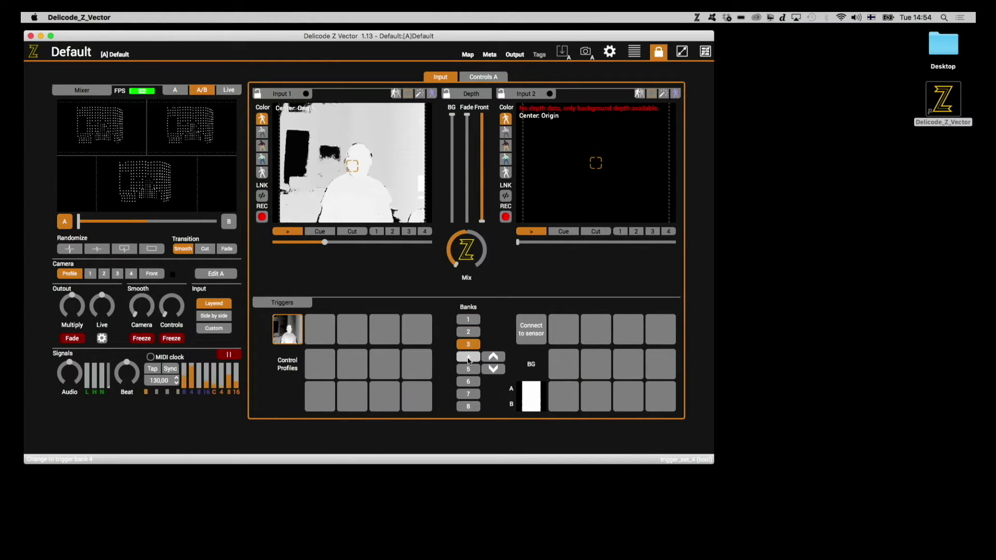
click(468, 320)
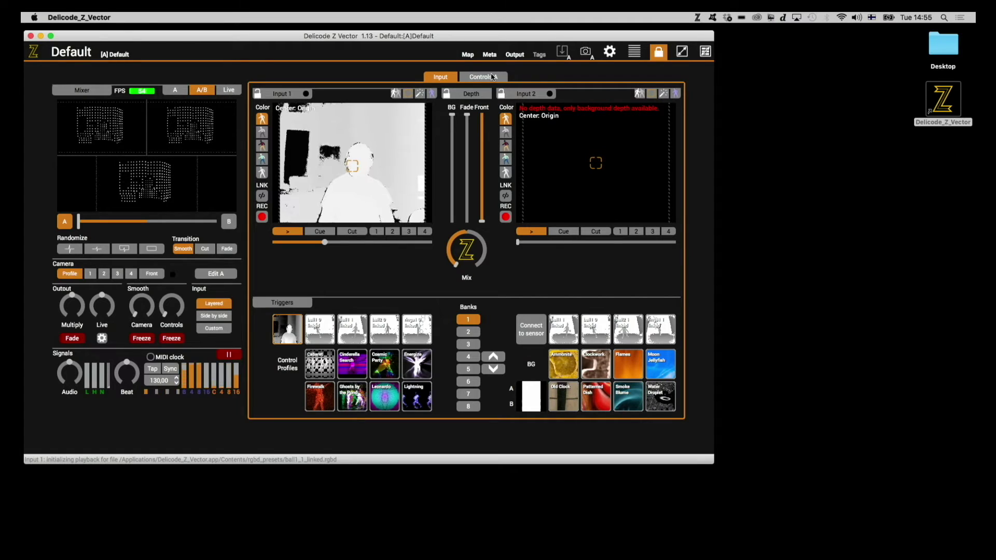
Show the output in a separate window and close the output settings.
click(514, 54)
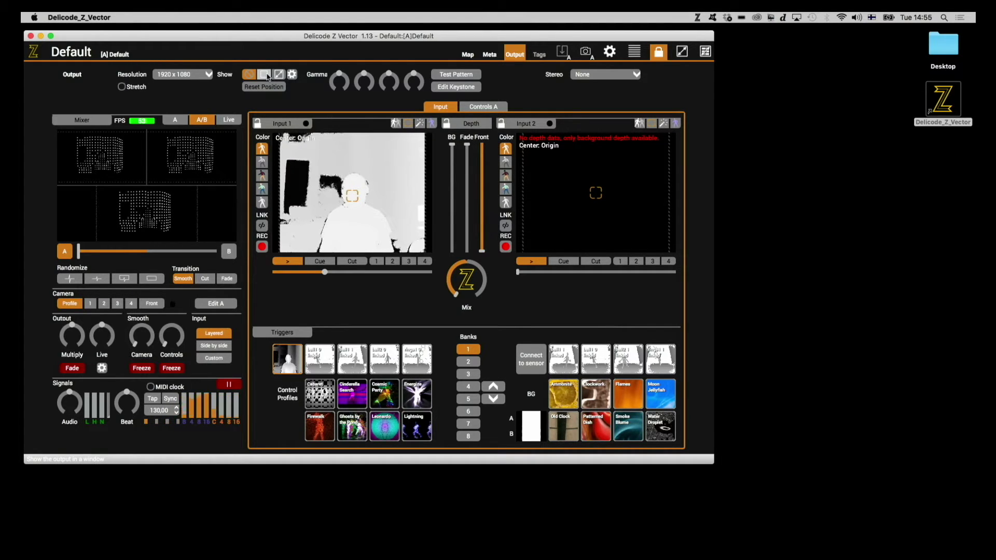
click(265, 76)
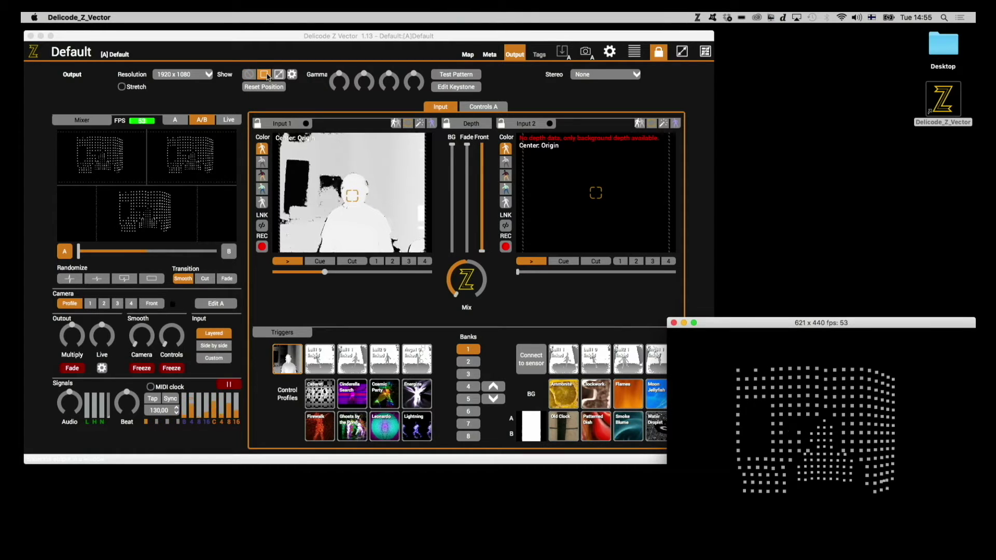
click(519, 55)
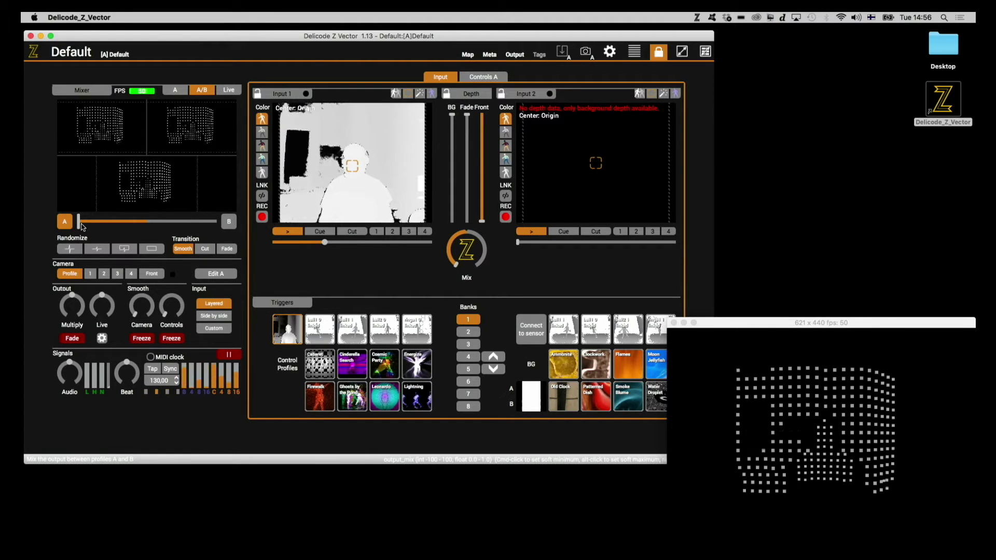
Set the mixer preview to the live mixed output with profile A selected.
click(229, 91)
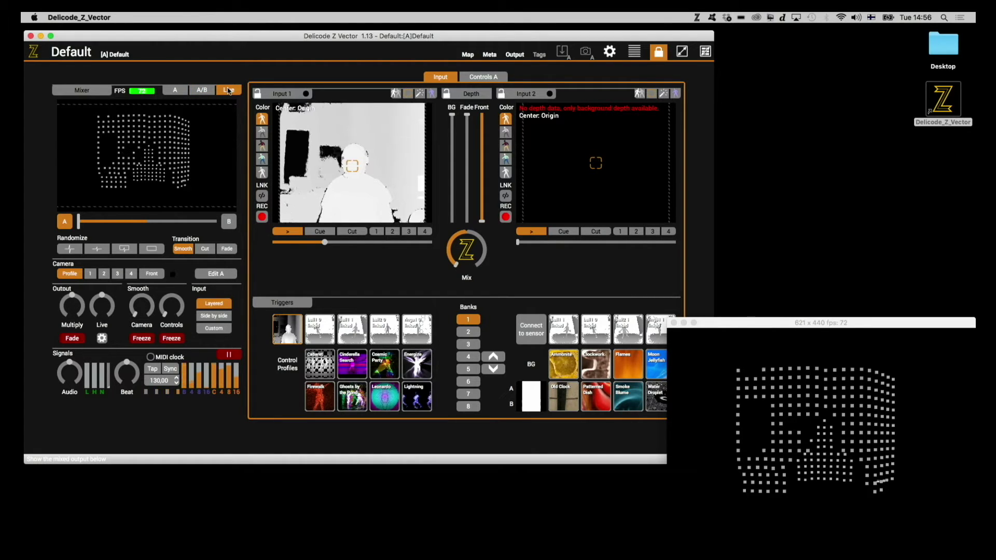
click(65, 227)
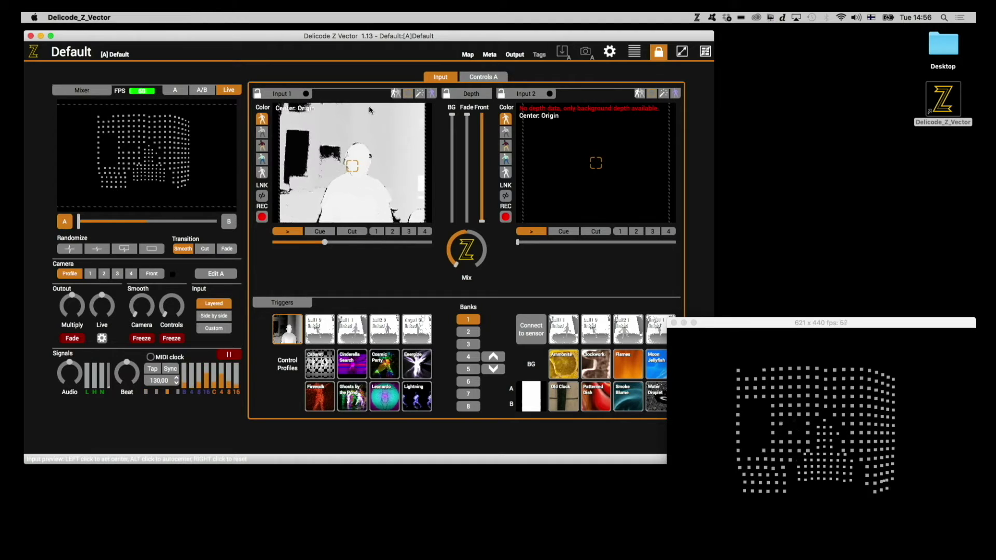
Raise profile A's geometry count to about three quarters, try horizontal and vertical lines, and render the geometry as a surface.
click(479, 78)
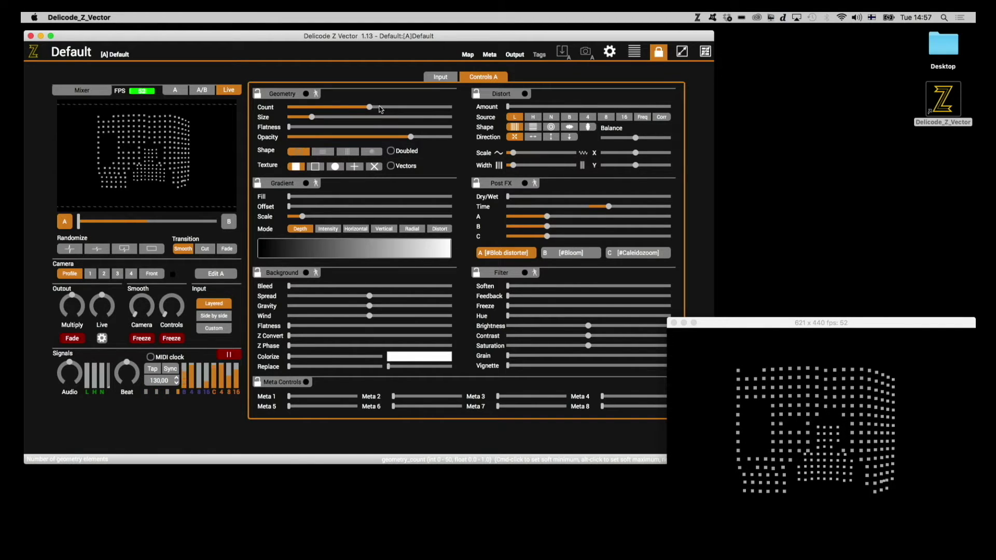
drag(380, 108, 409, 107)
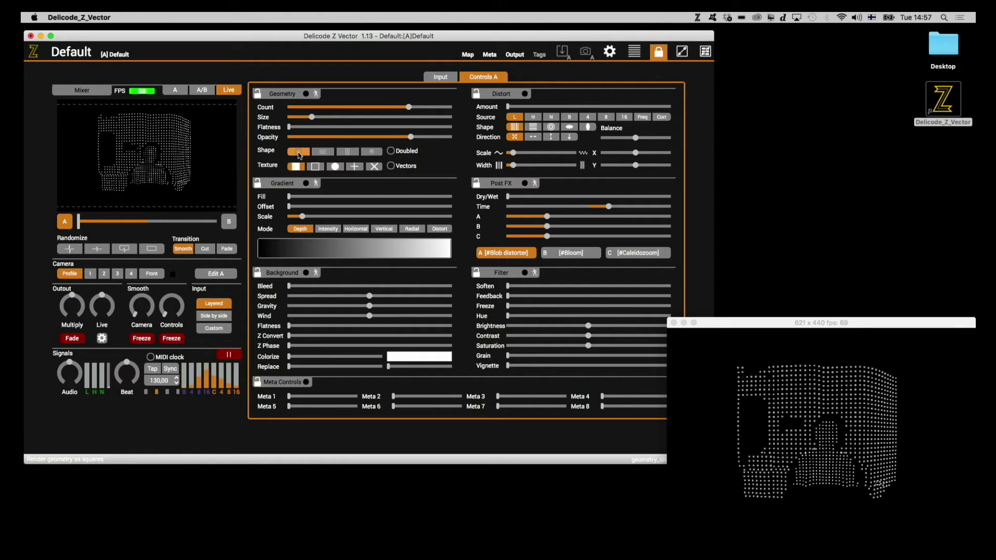
click(323, 152)
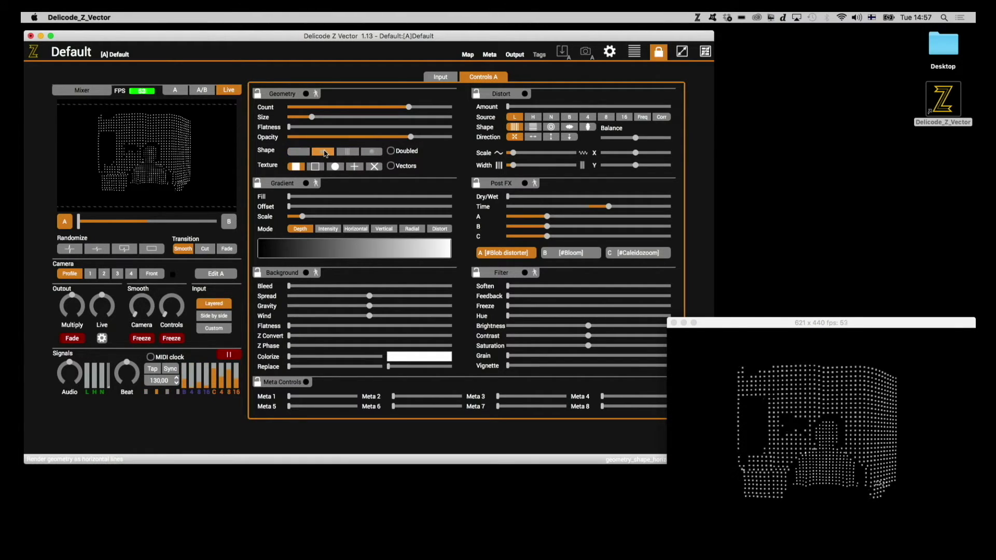
click(347, 152)
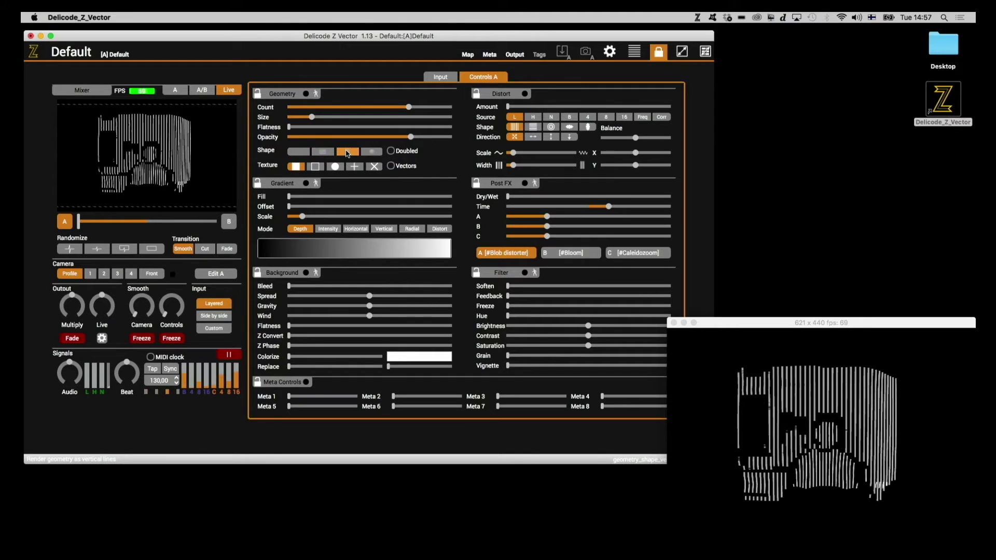
click(370, 152)
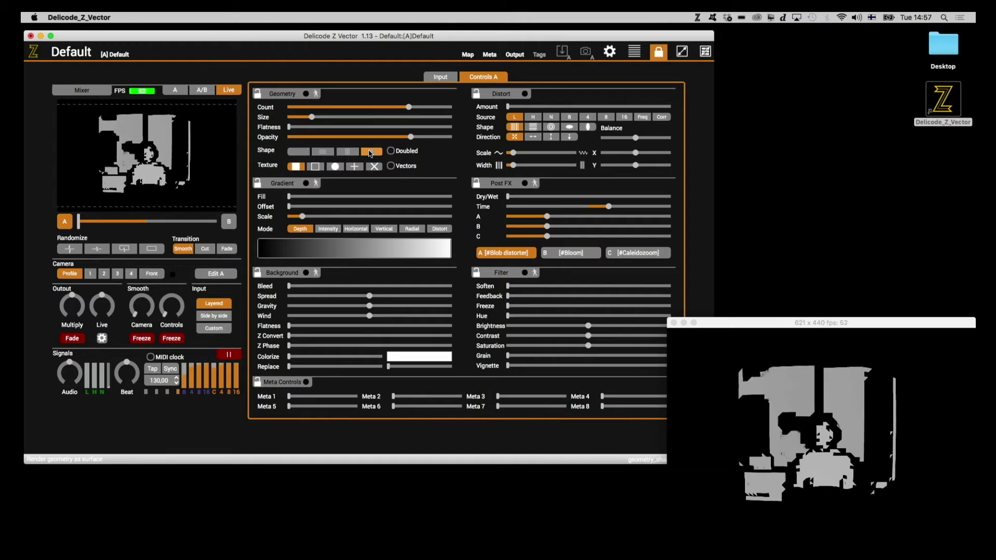
Set Input 1 to use the full color of the input.
click(447, 77)
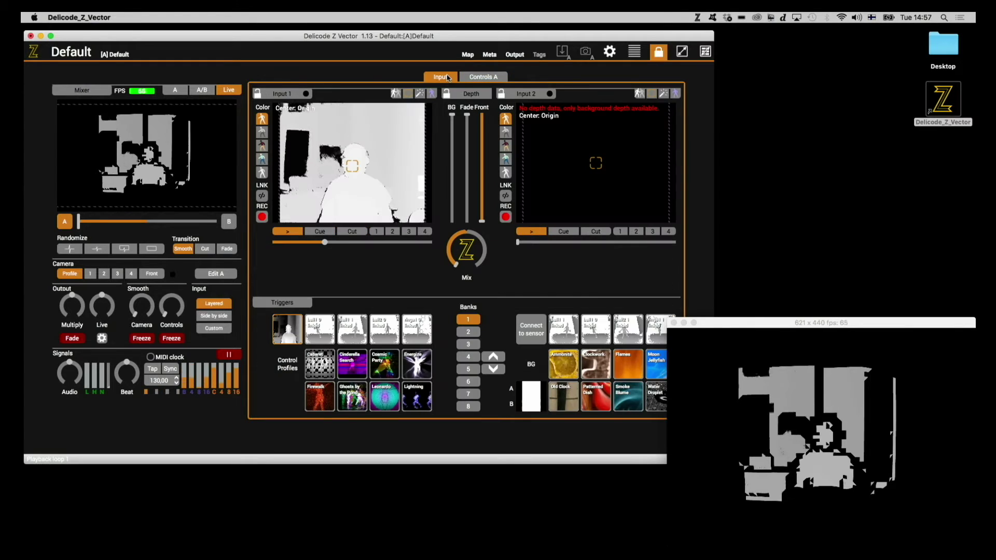
click(262, 159)
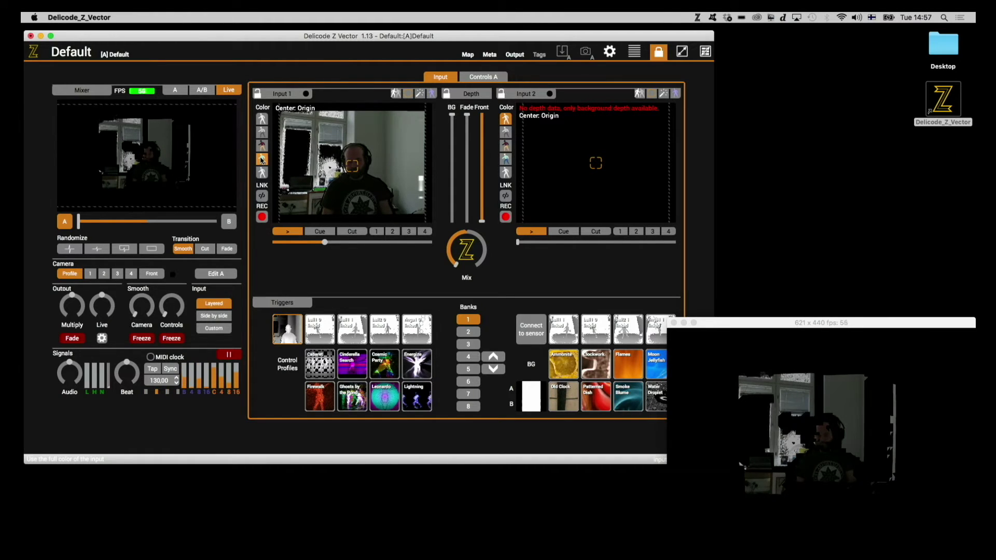
Set profile A's gradient to Intensity mode, apply the orange-to-blue Bicycle preset and raise the gradient fill to its maximum.
click(480, 78)
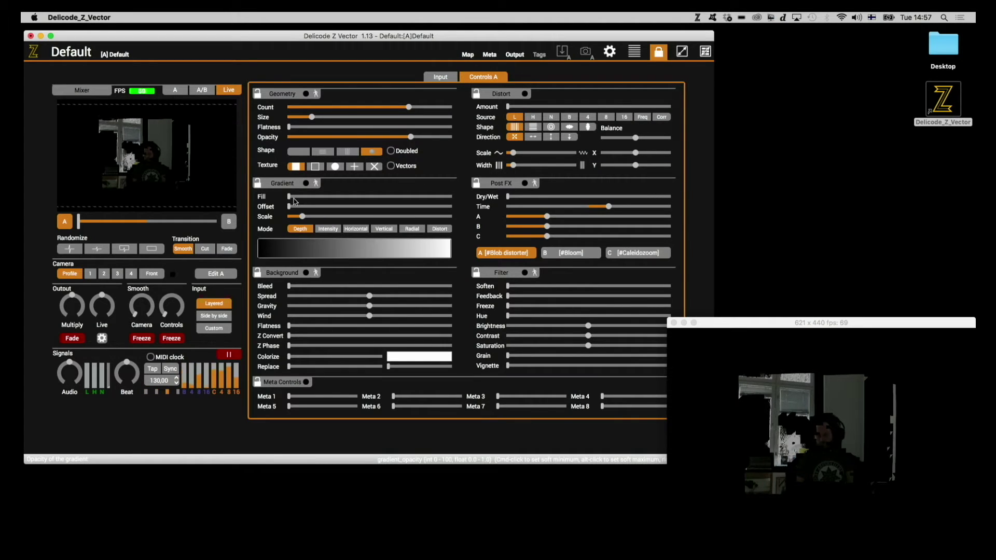
click(327, 231)
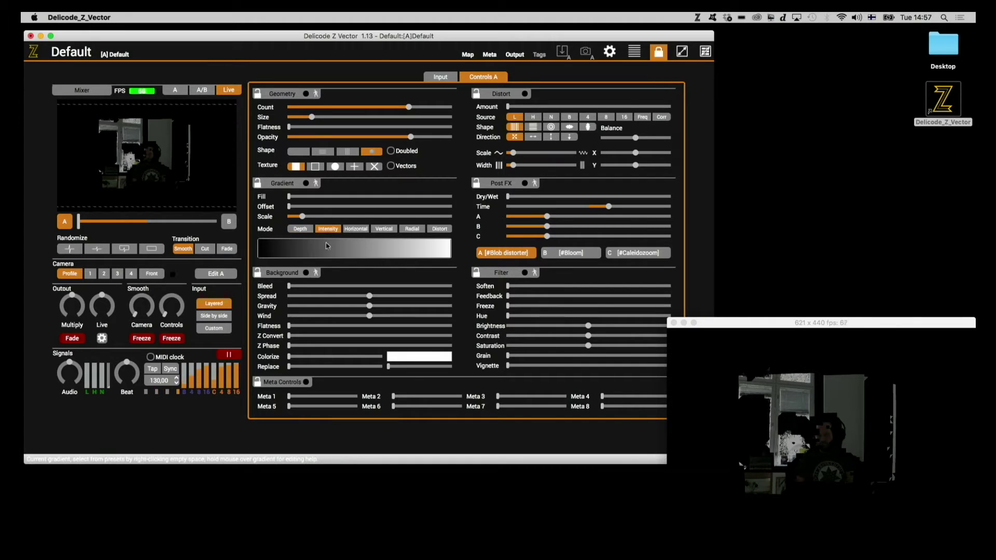
click(326, 254)
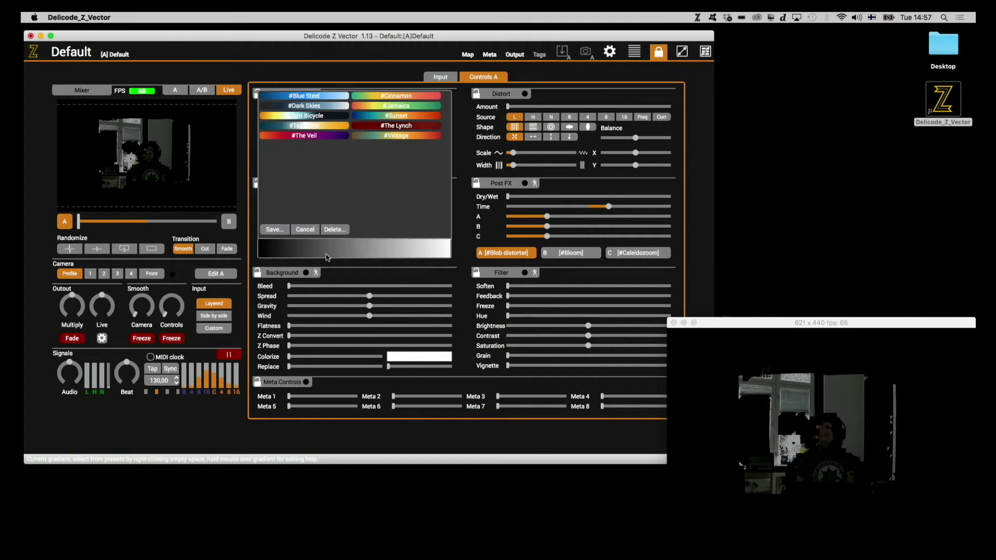
click(317, 117)
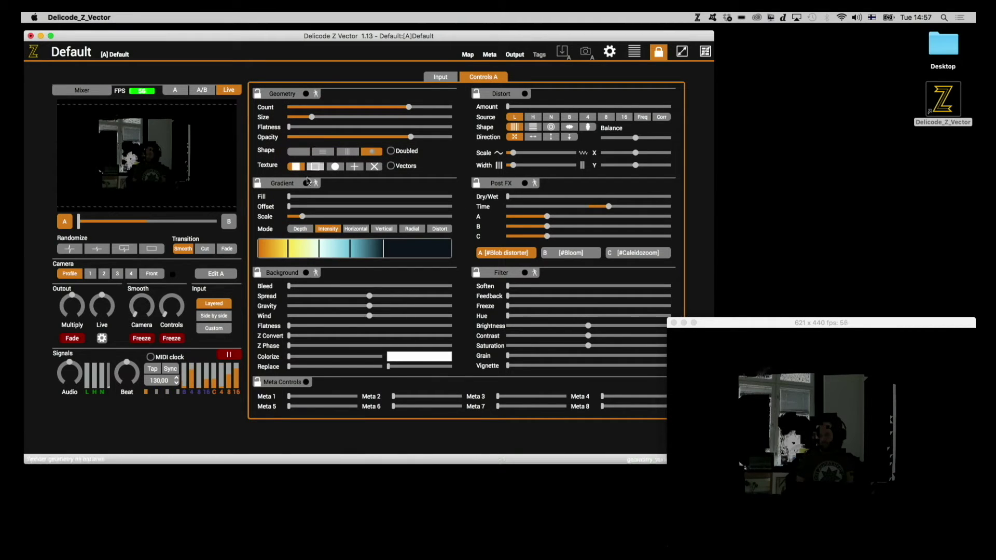
drag(291, 198, 336, 202)
drag(381, 204, 470, 185)
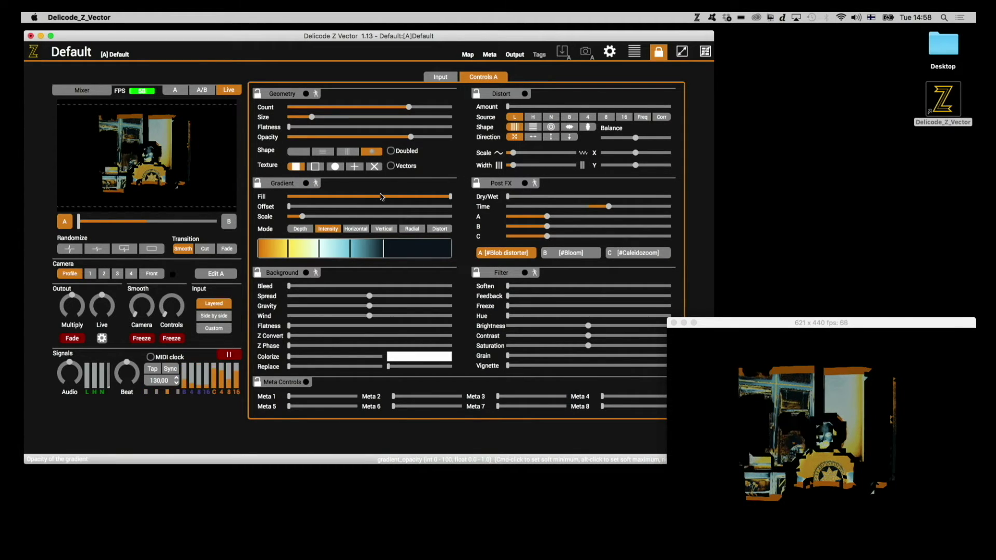
mouse_move(304, 250)
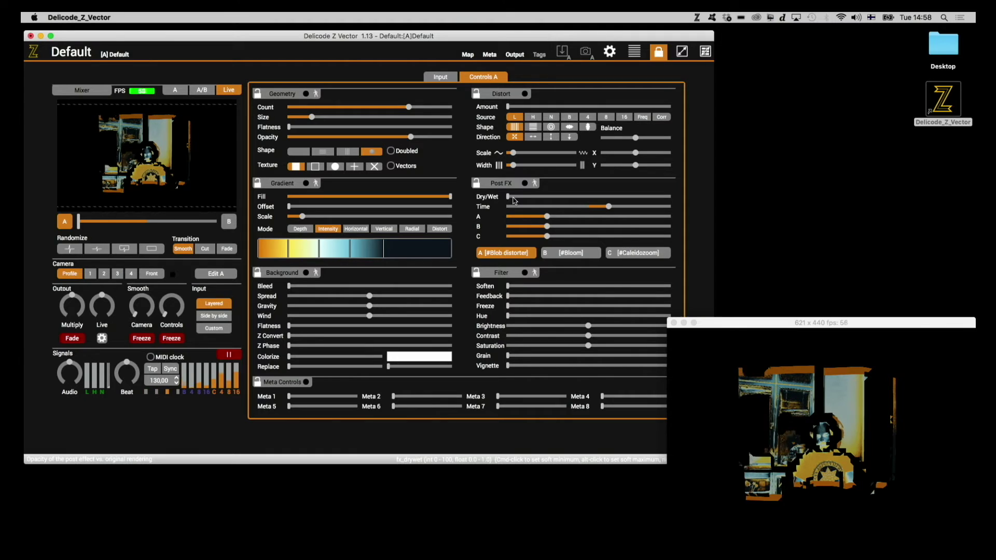
Test the Blob distorter effect at a Post FX Dry/Wet of 100 and bring it back to 0.
mouse_move(514, 200)
mouse_down()
mouse_move(592, 193)
mouse_move(507, 192)
mouse_up()
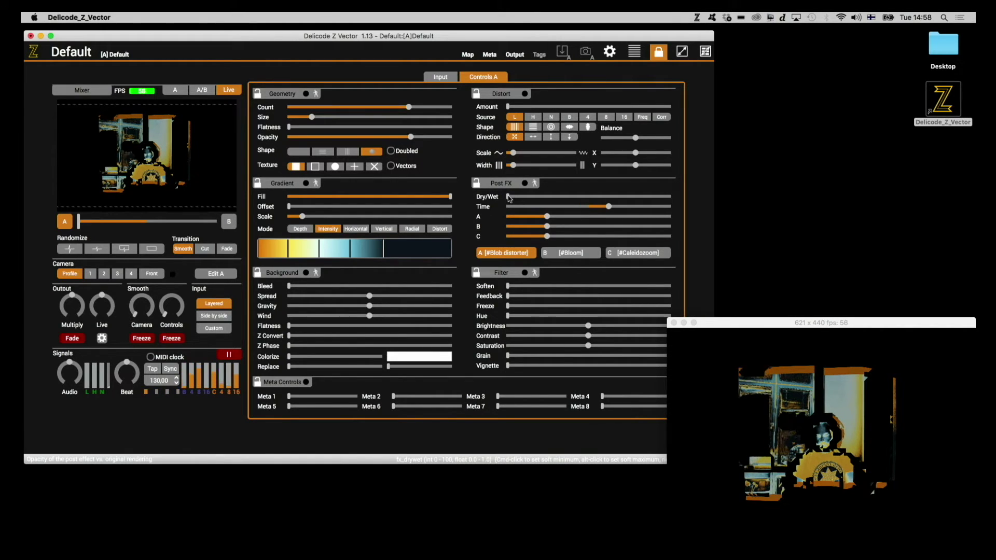
mouse_move(509, 198)
mouse_down()
mouse_move(631, 197)
mouse_move(679, 183)
mouse_up()
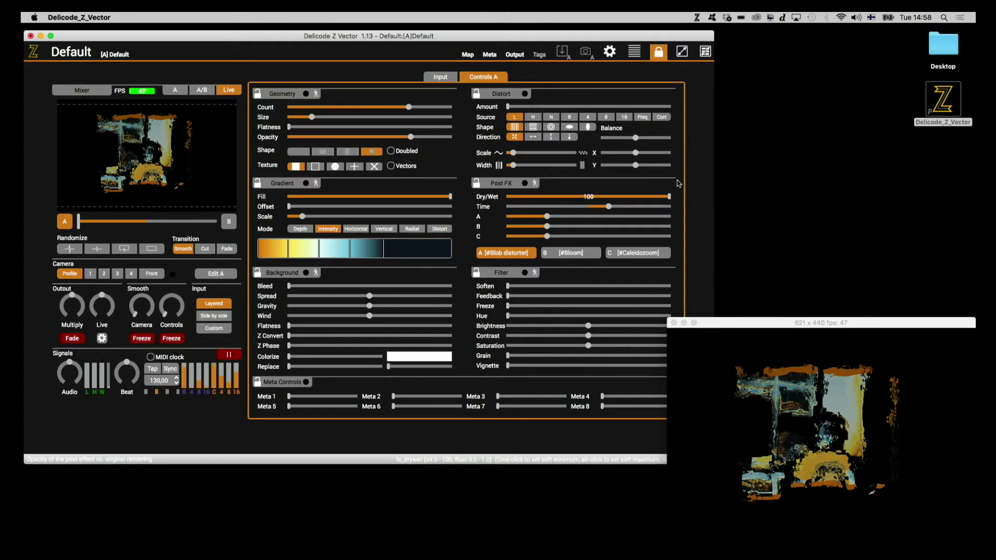
drag(679, 183, 477, 169)
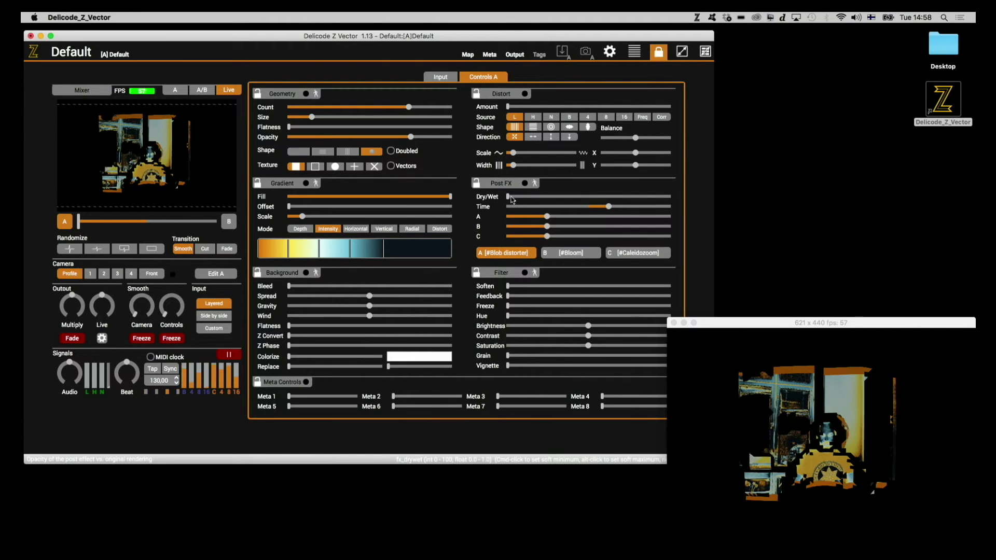
Load the #Edges preset into Post FX slot A.
right_click(518, 255)
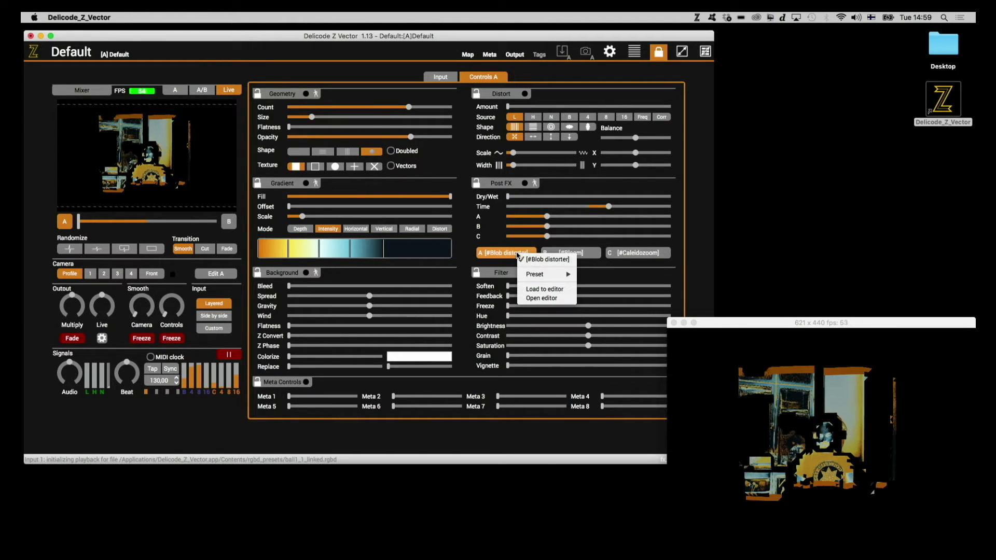
mouse_move(533, 275)
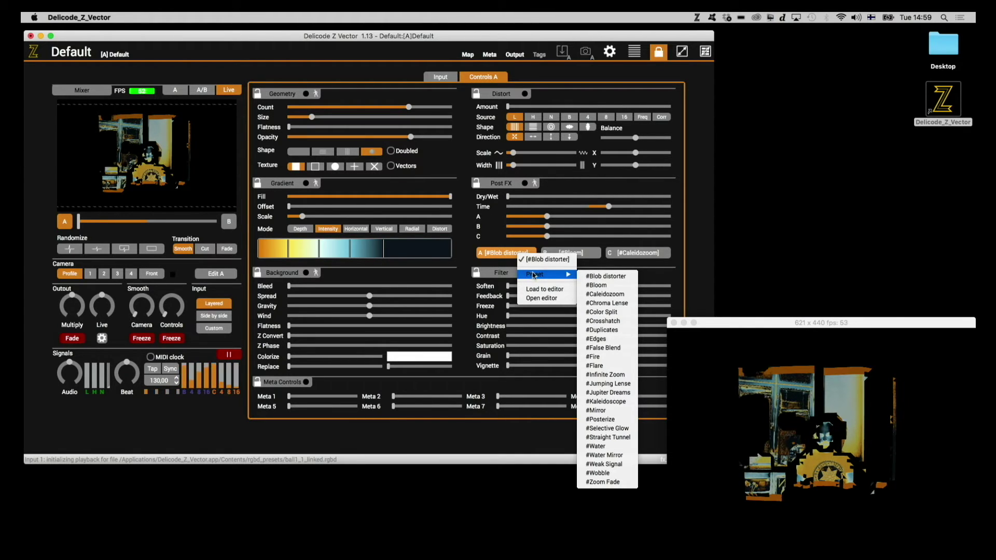
click(601, 340)
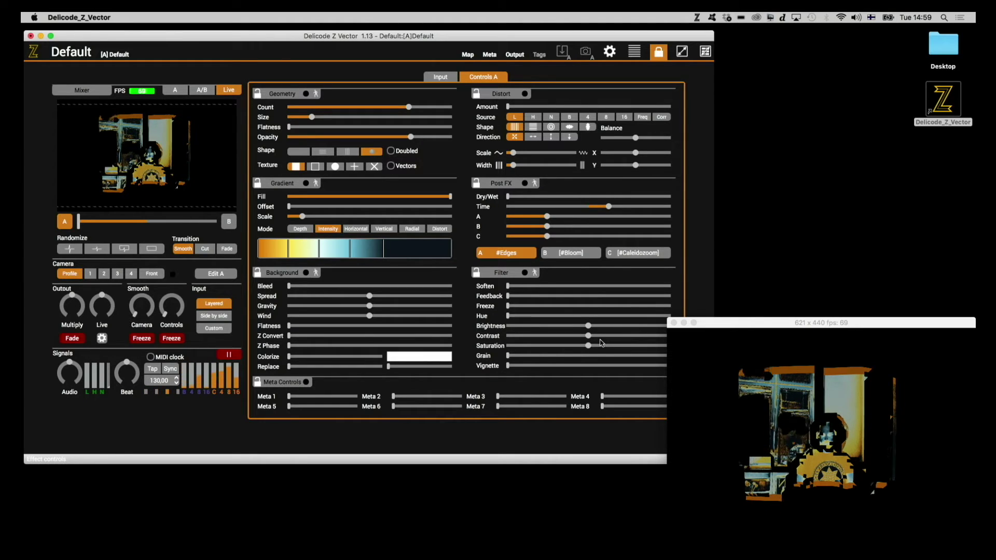
Inspect the Edges effect's shader code in the effect editor, and close the editor.
click(507, 252)
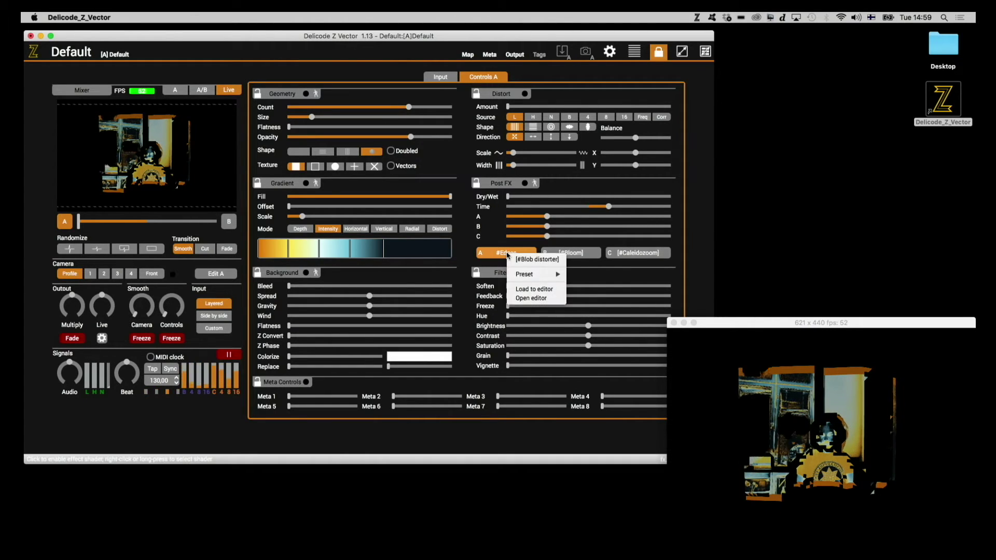
click(531, 298)
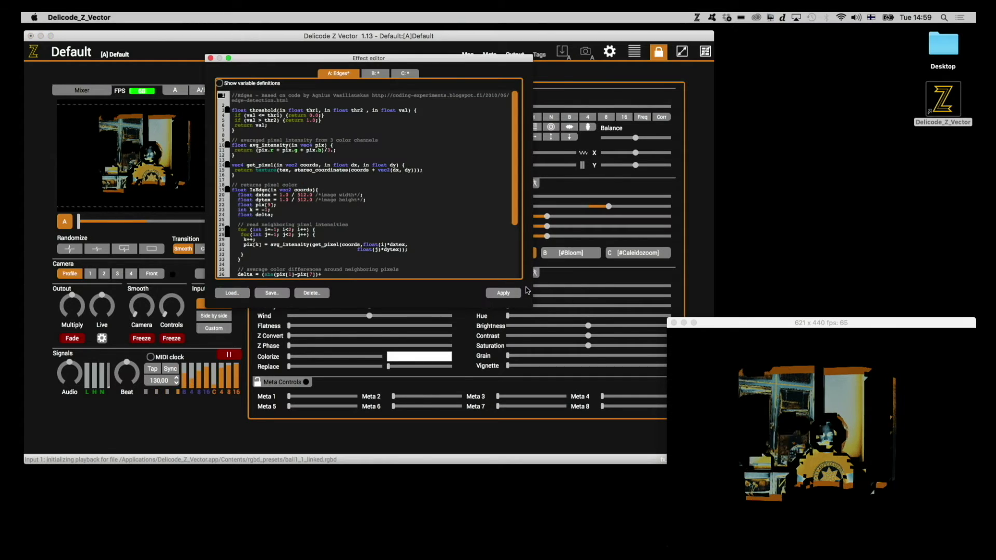
scroll(380, 190, down, 4)
scroll(380, 190, up, 4)
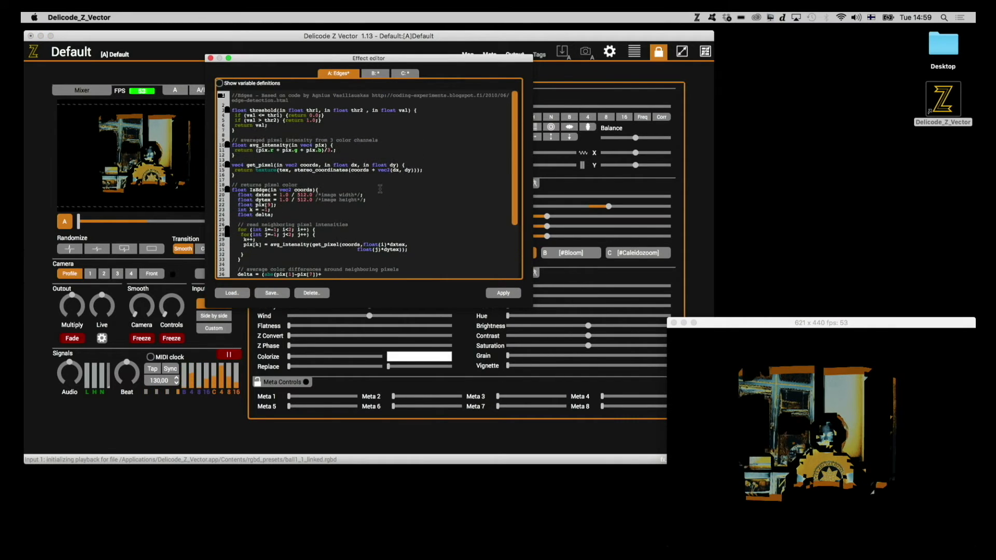
click(210, 58)
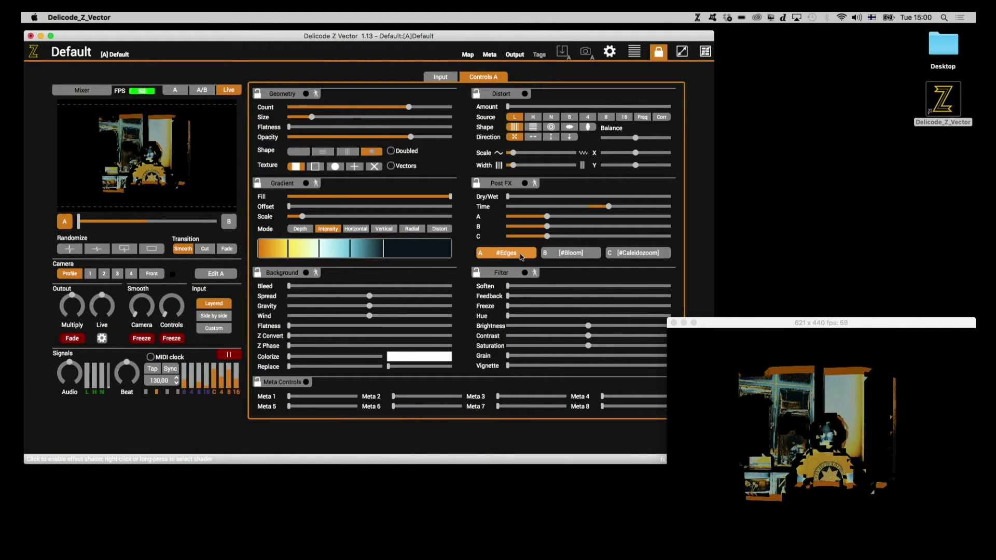
Set the Edges effect's Dry/Wet to about half and raise Post FX parameter A to about 60 percent.
mouse_move(547, 217)
mouse_down()
mouse_move(570, 220)
mouse_move(546, 219)
mouse_up()
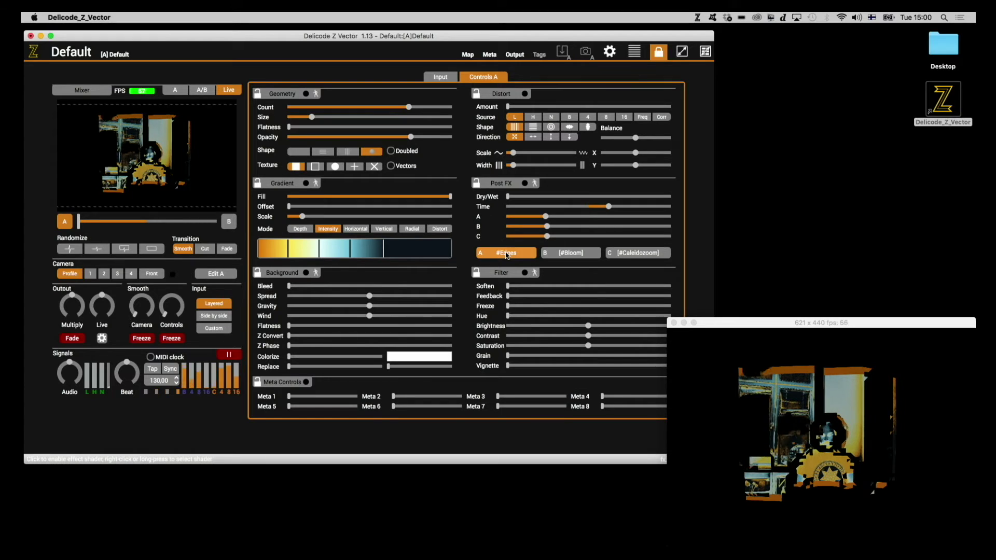
drag(508, 197, 590, 192)
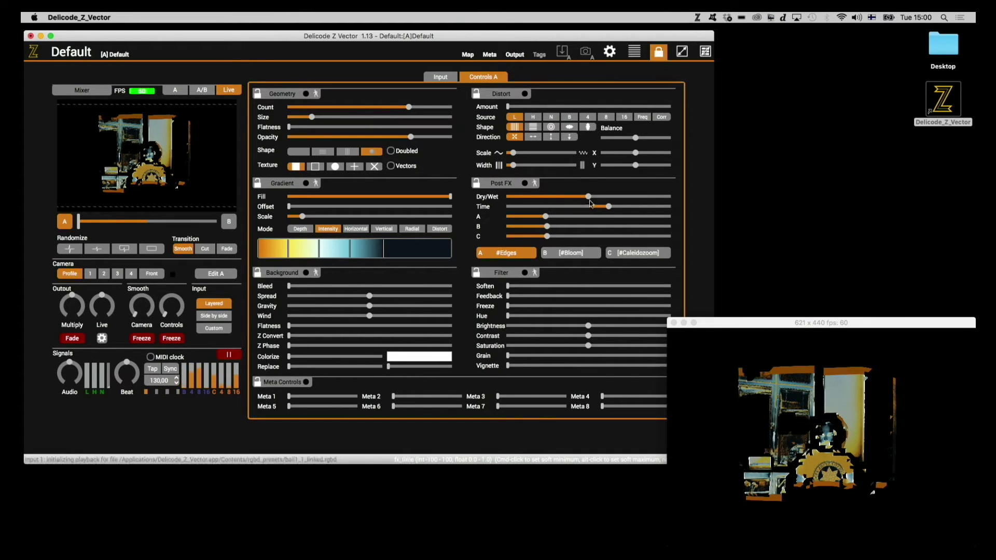
drag(590, 200, 588, 201)
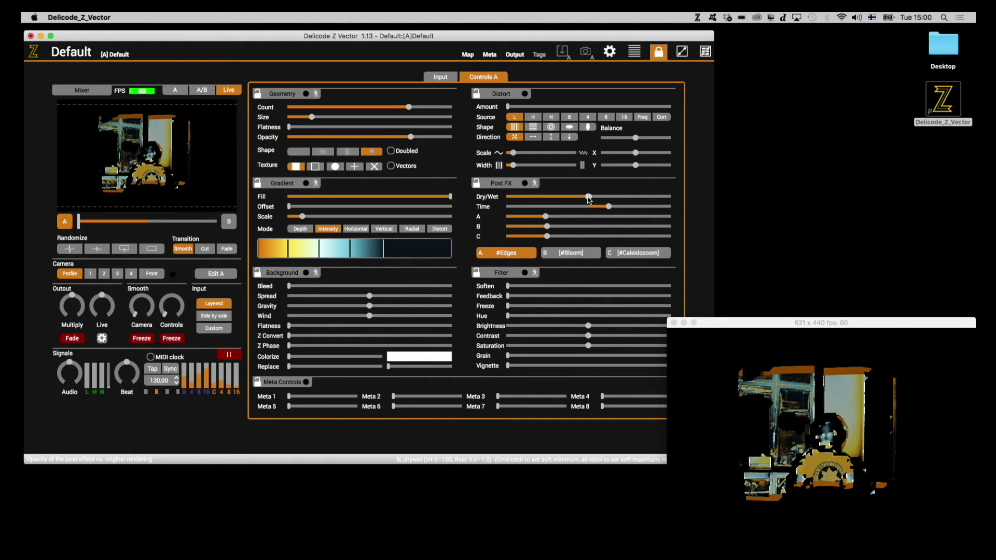
drag(546, 217, 612, 213)
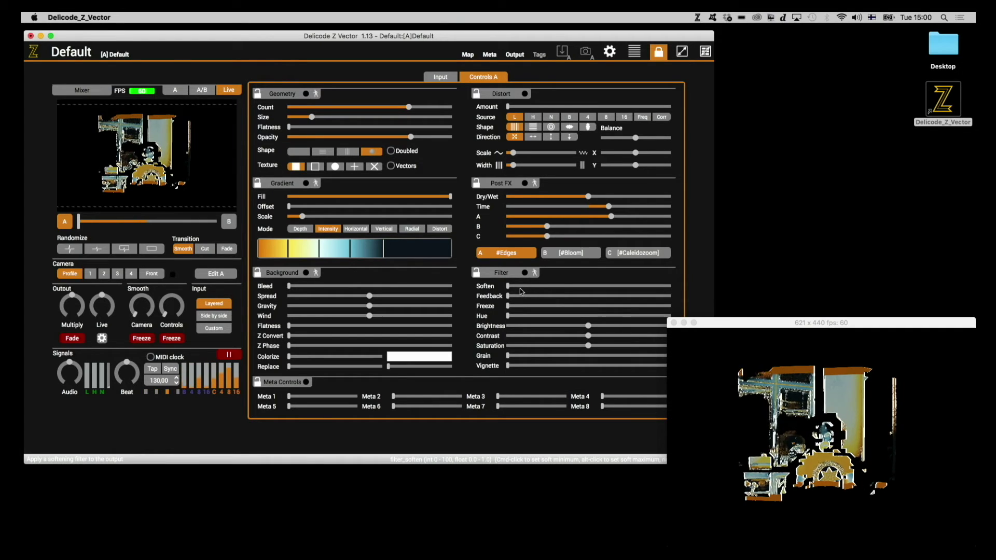
Filter profile A's output with Soften at about two thirds, Feedback at just over a third, and a touch of Grain.
drag(518, 286, 615, 286)
drag(518, 299, 568, 295)
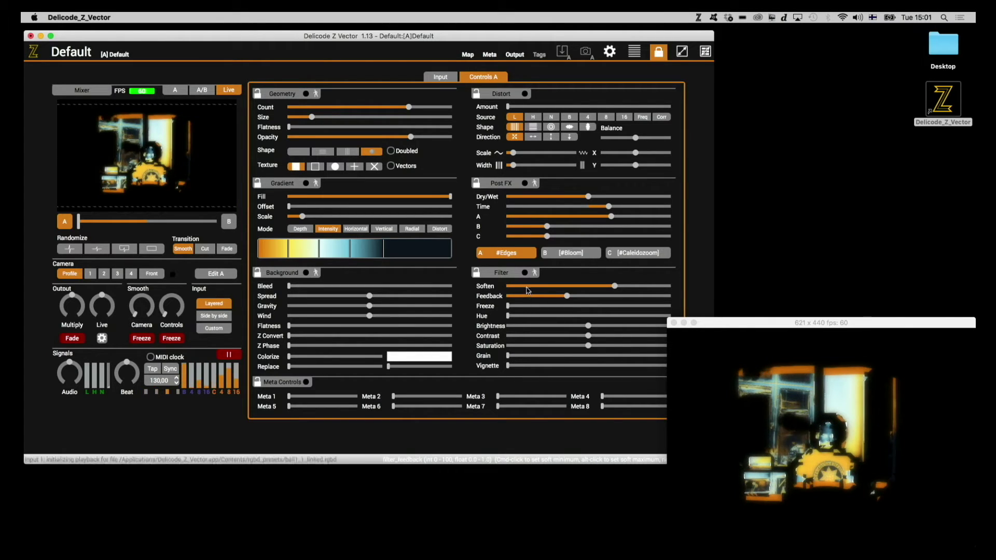
click(514, 356)
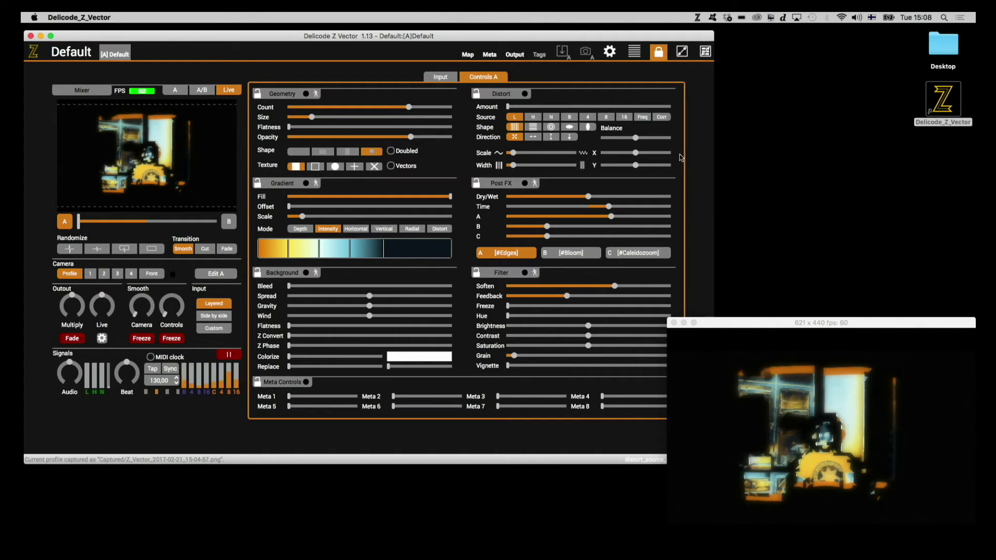
Store the current profile in the first control profile slot of trigger bank 8.
click(444, 79)
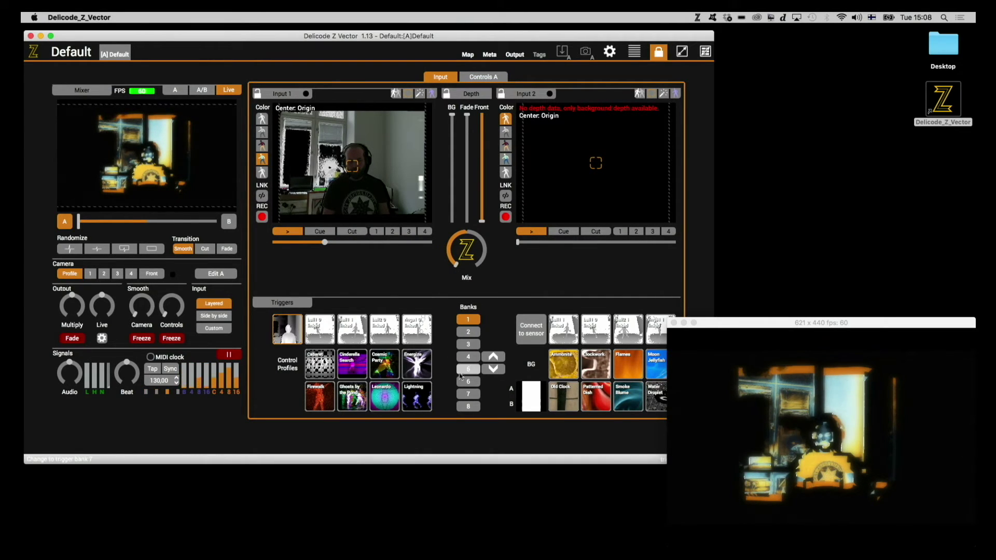
click(467, 407)
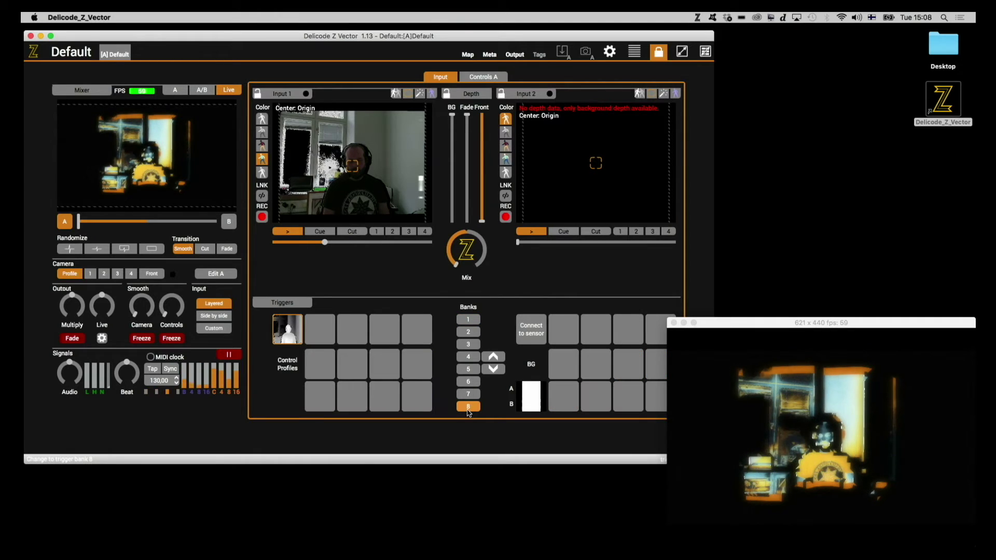
right_click(313, 367)
mouse_move(324, 368)
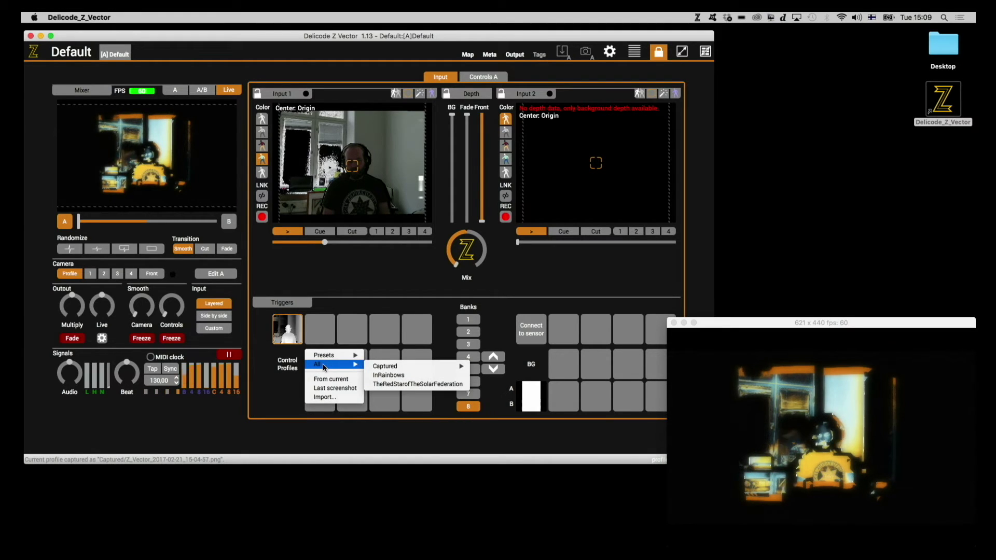
click(323, 382)
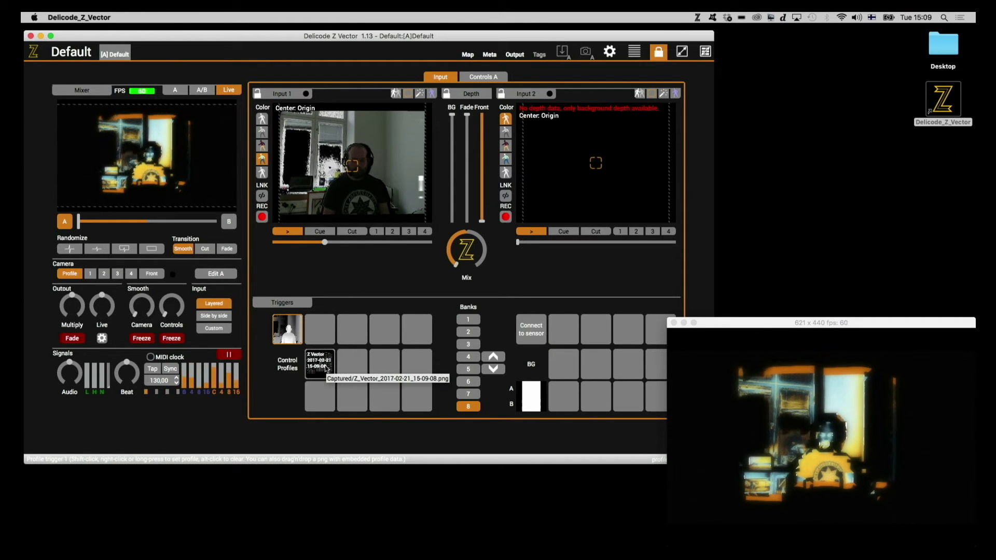
Rename the stored profile Captured/ZTutorial and load it into profile A from its trigger.
right_click(326, 368)
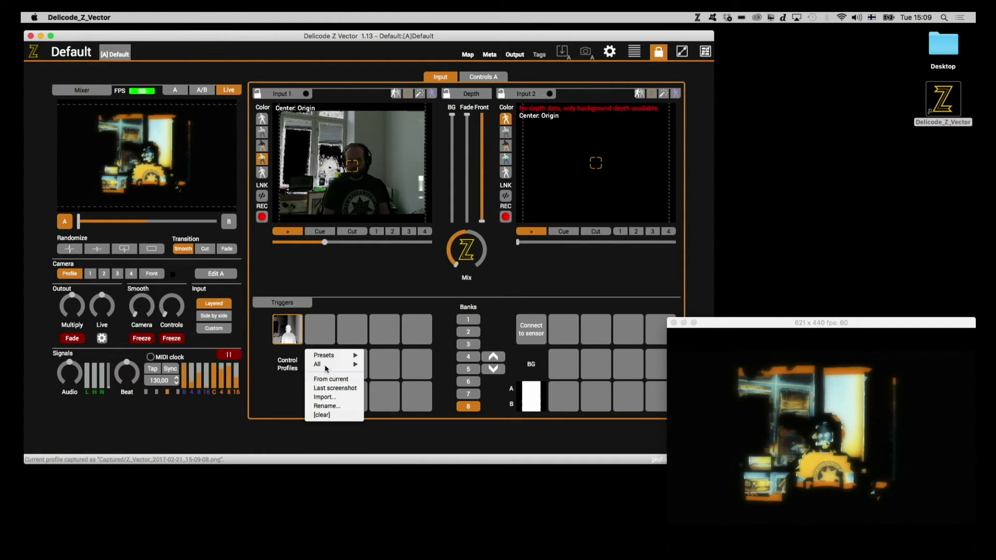
click(326, 406)
click(422, 79)
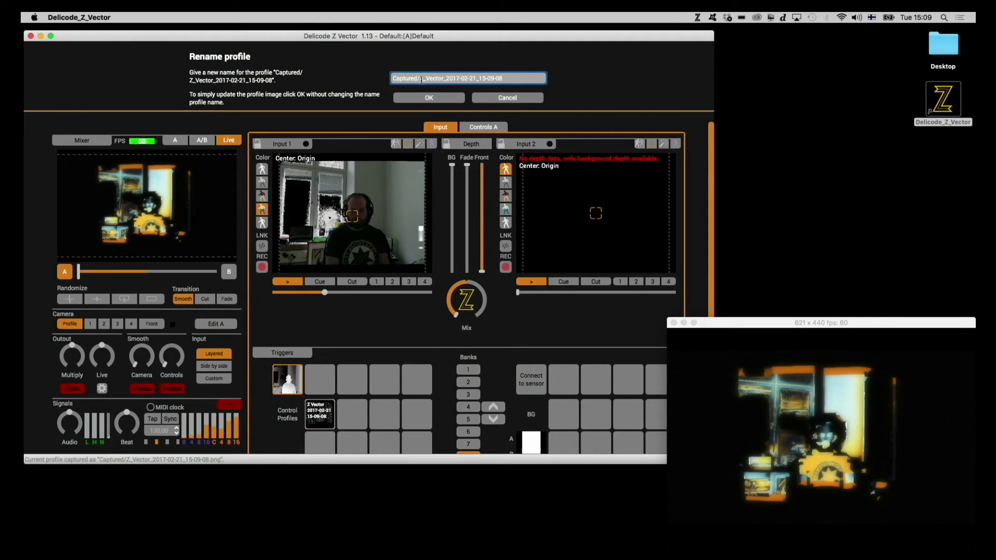
drag(423, 80, 515, 80)
text(Tutorial2)
click(439, 100)
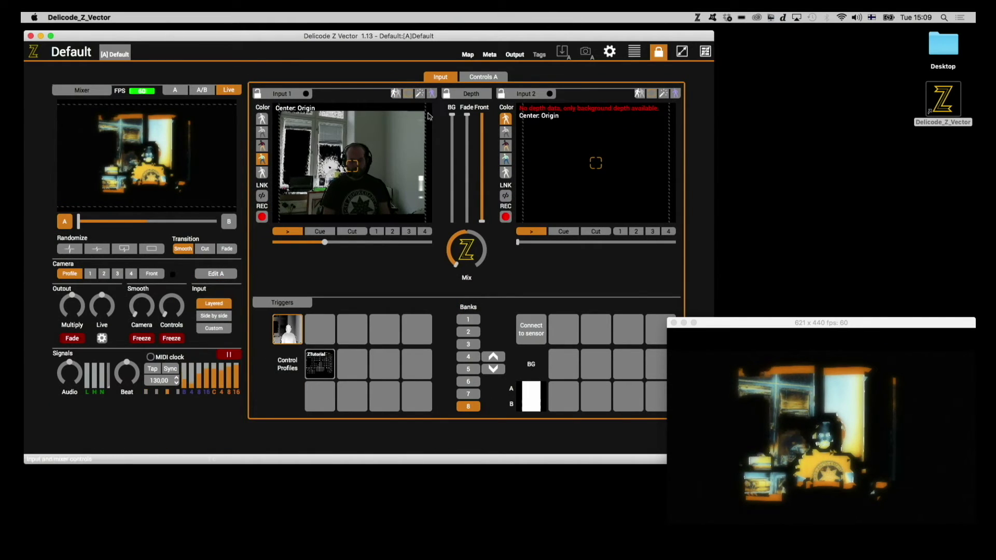
click(328, 362)
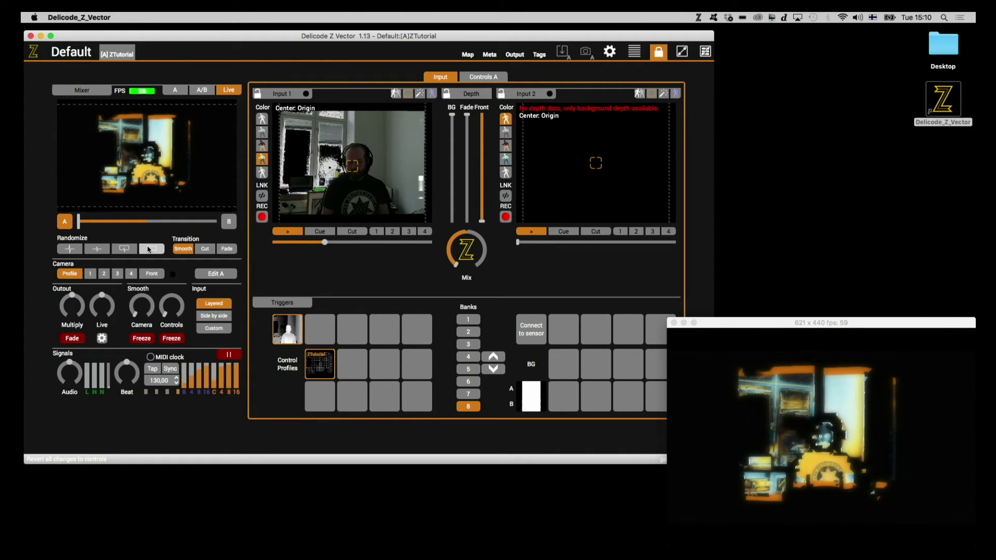
Try several variations of the ZTutorial profile that each revert and randomize 1/10th of the controls, and revert all changes.
click(120, 253)
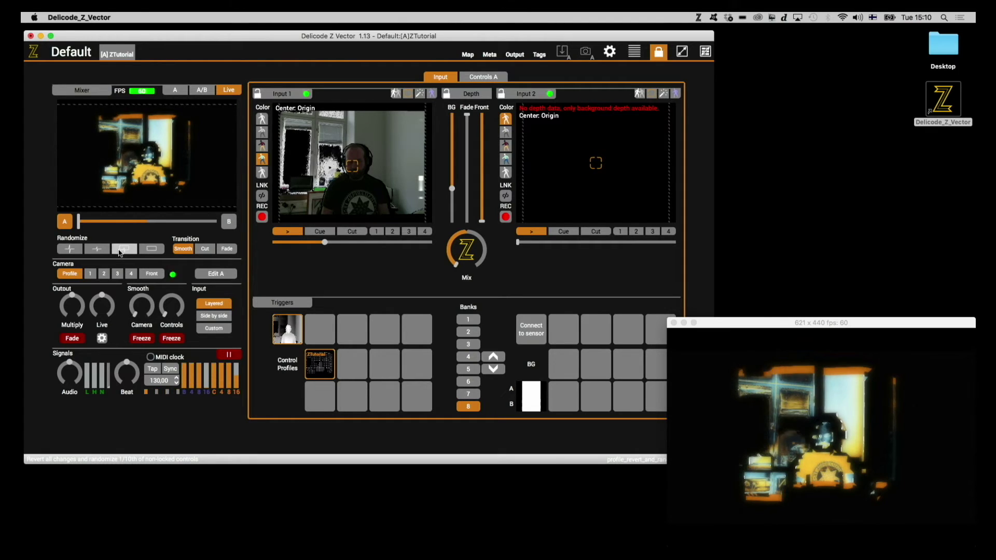
click(120, 252)
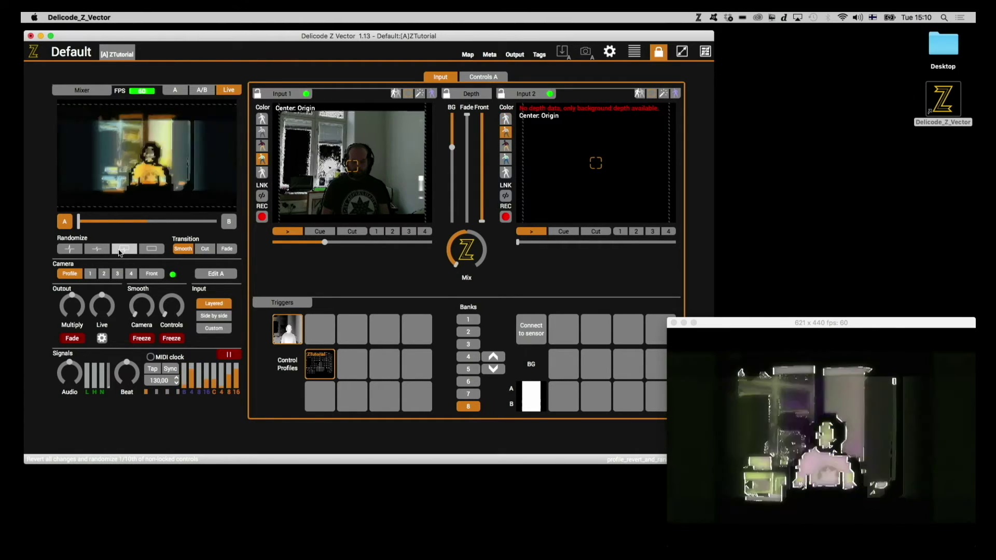
click(120, 252)
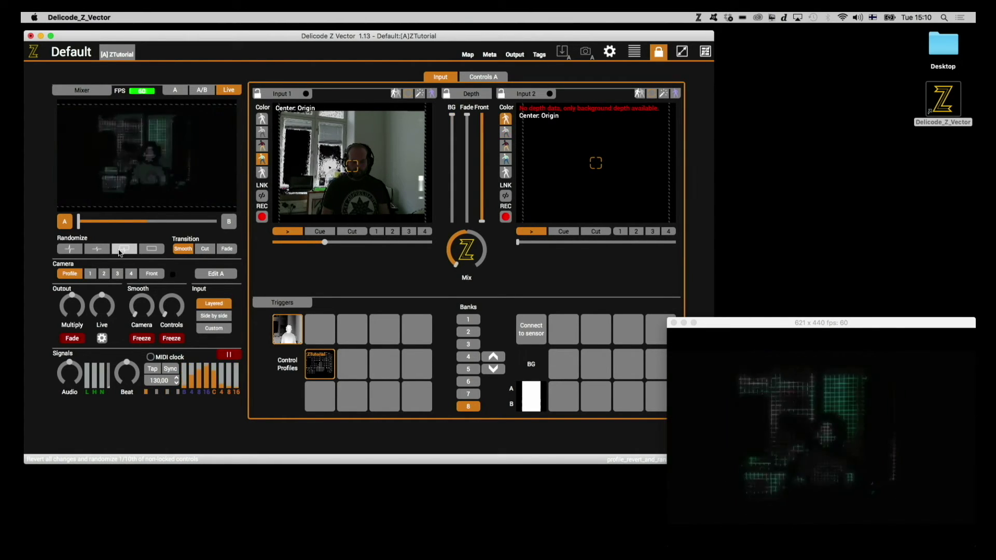
click(120, 253)
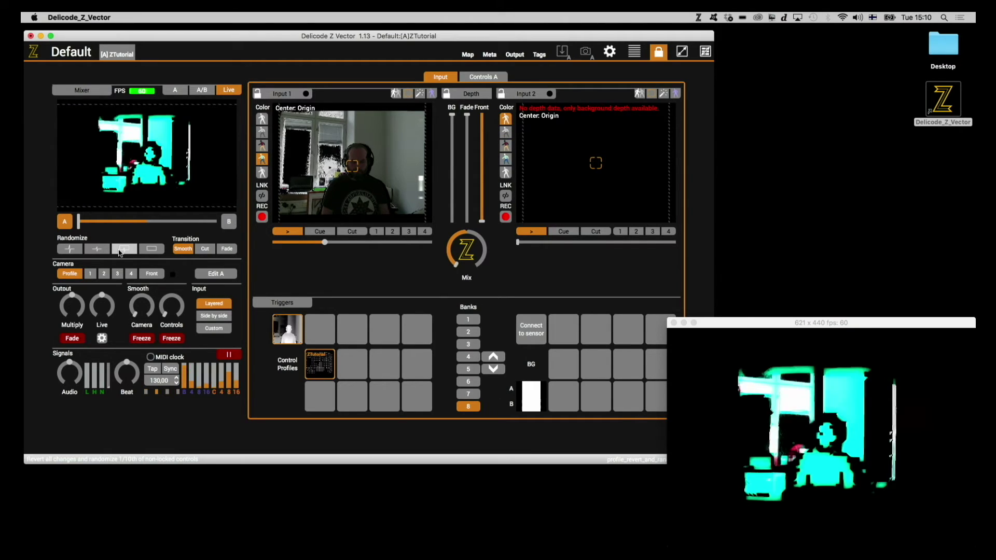
click(120, 252)
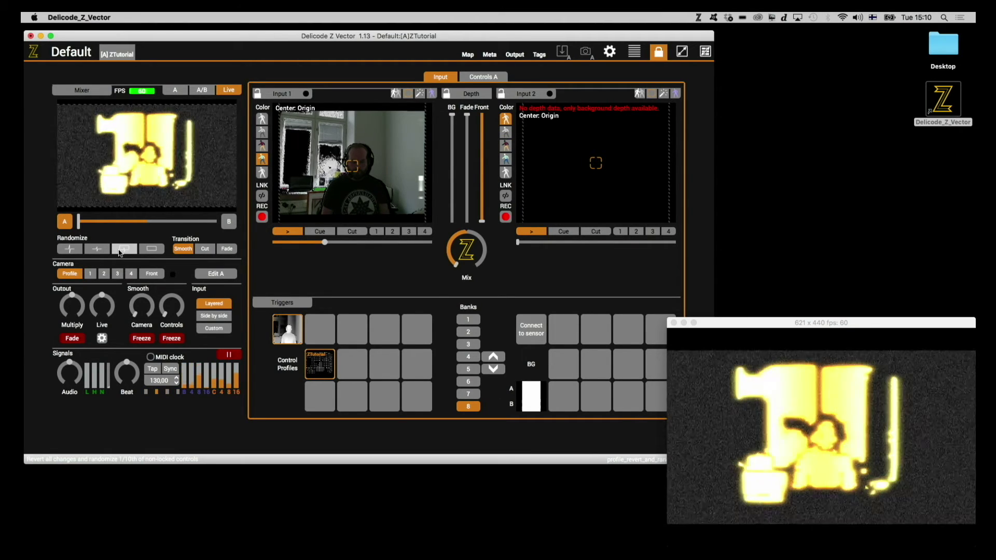
click(120, 253)
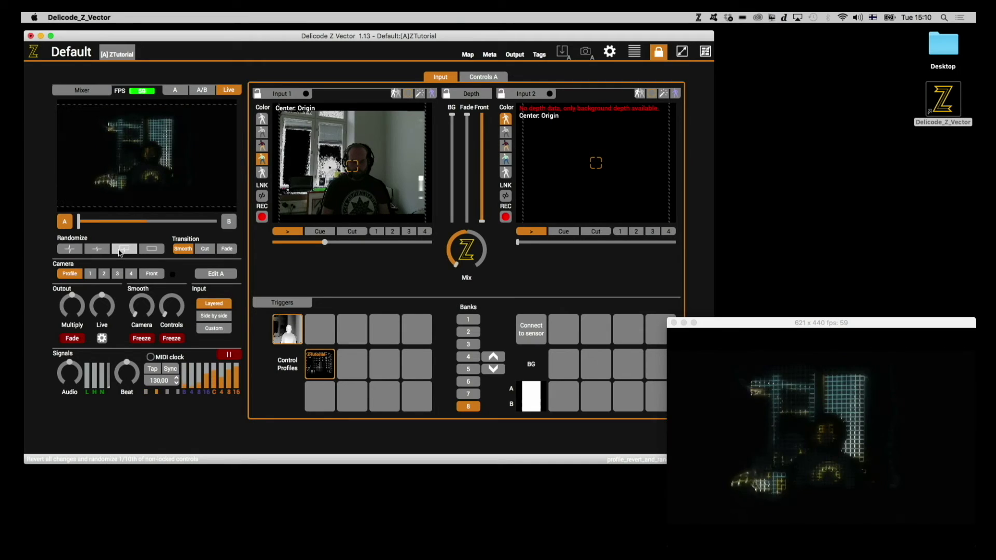
click(158, 252)
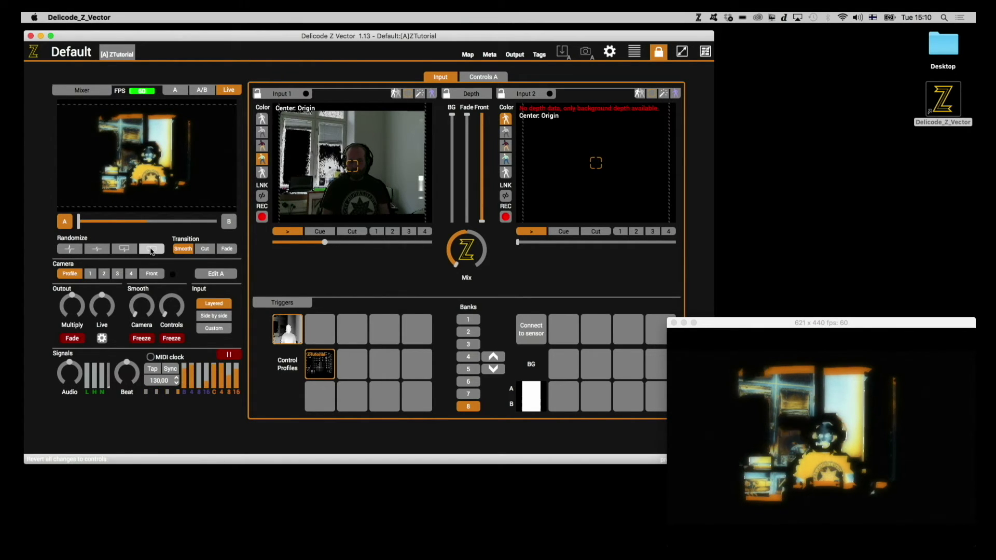
Lock the Geometry, Gradient, Background and Distort groups and repeatedly revert and randomize 1/10th of the unlocked controls.
click(476, 79)
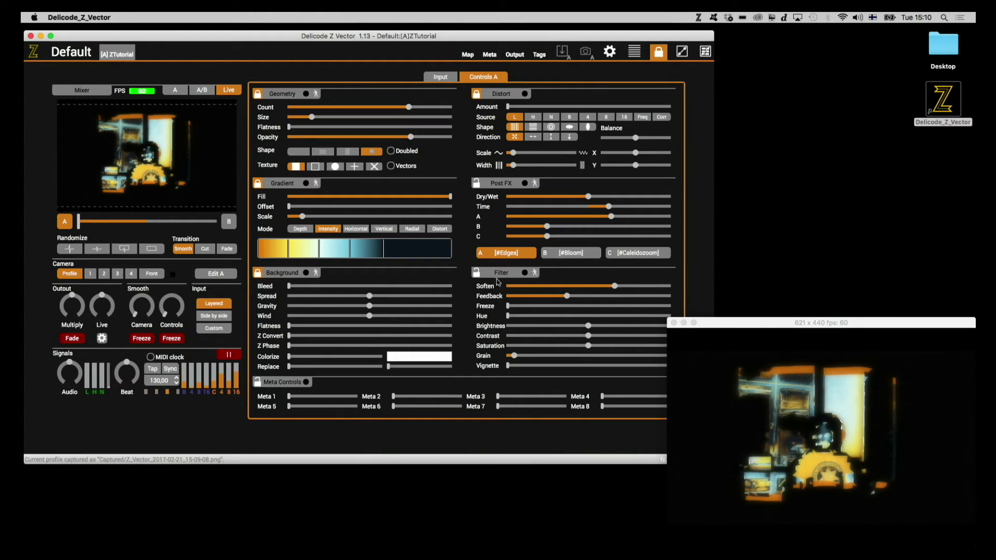
click(125, 250)
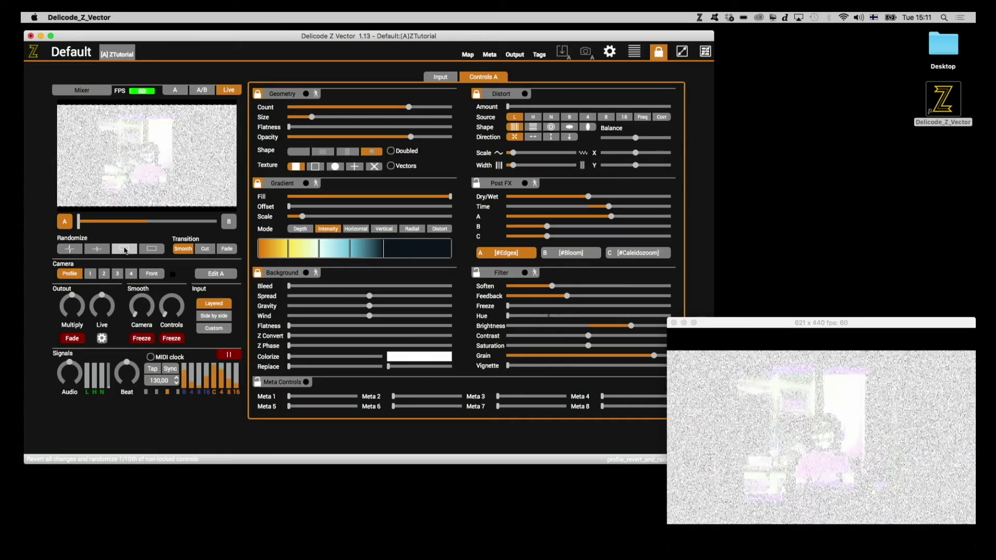
click(125, 251)
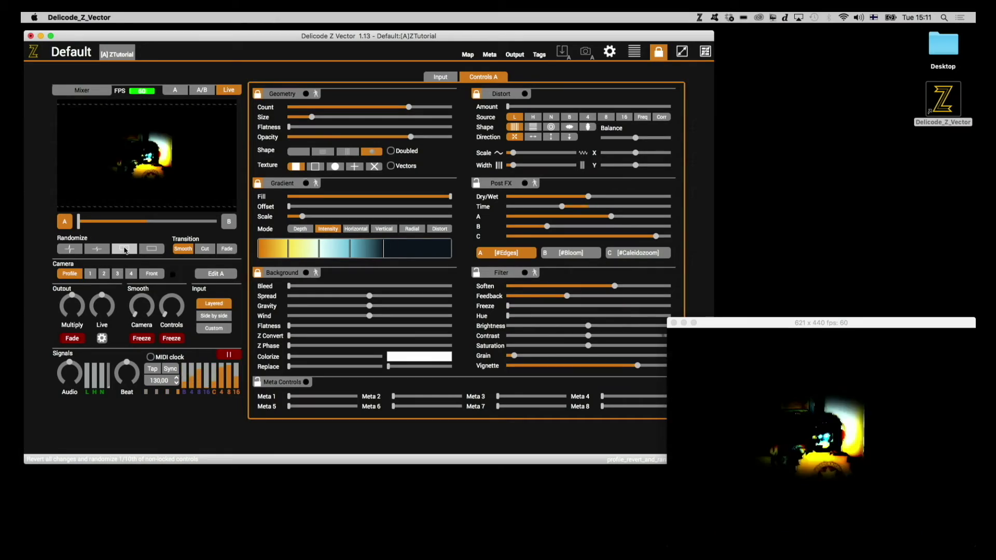
click(124, 251)
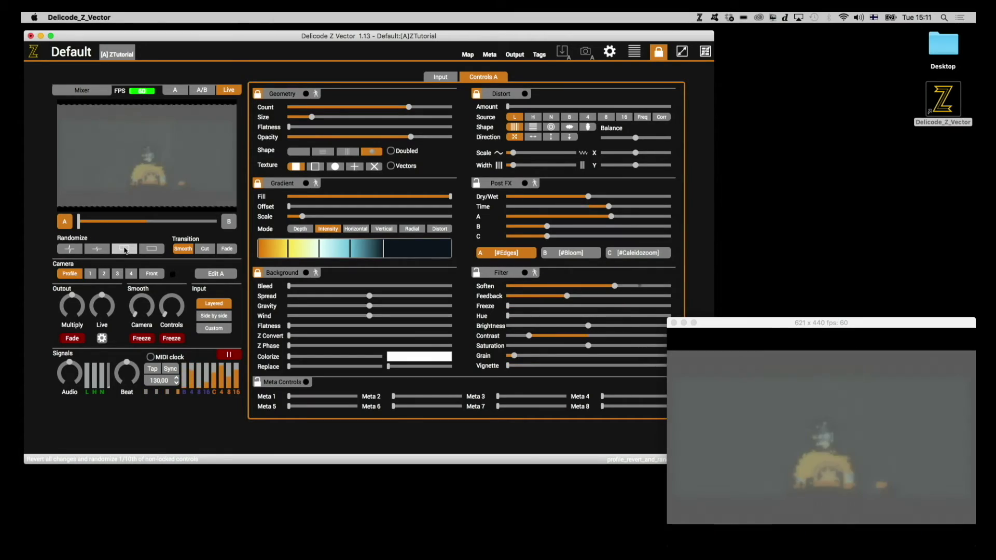
click(125, 251)
click(125, 250)
click(124, 251)
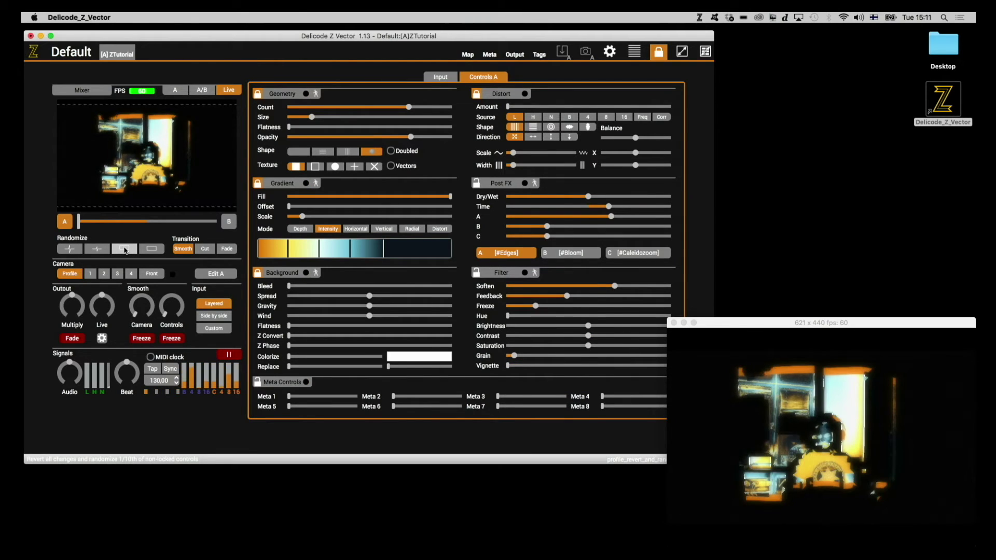
click(125, 251)
click(124, 251)
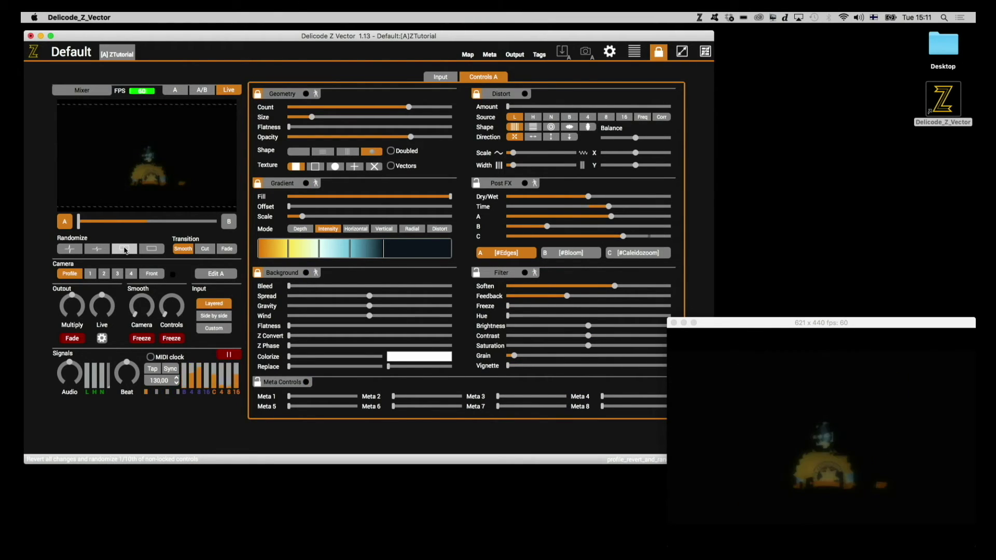
click(125, 251)
click(124, 250)
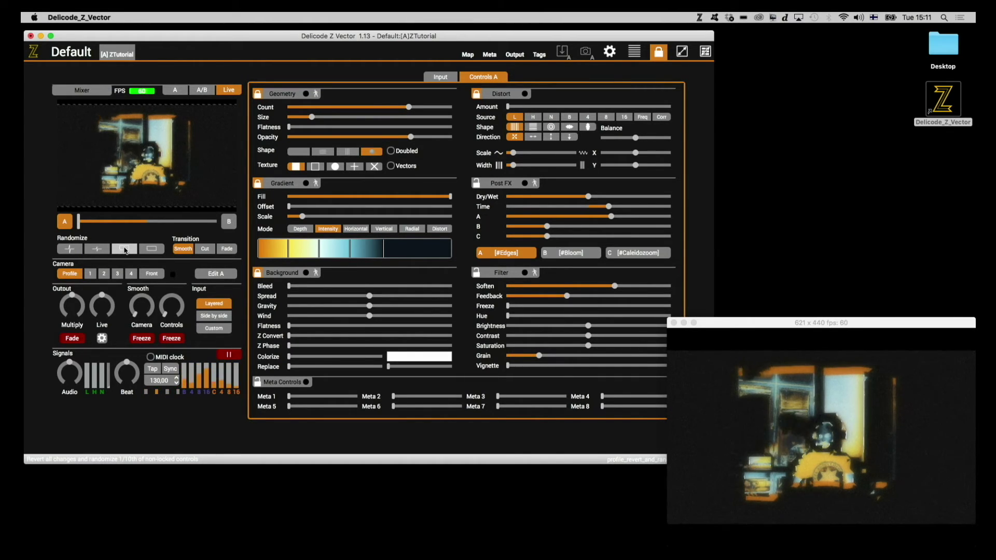
Revert the randomized changes and unlock the Geometry, Gradient, Background and Distort groups.
click(153, 251)
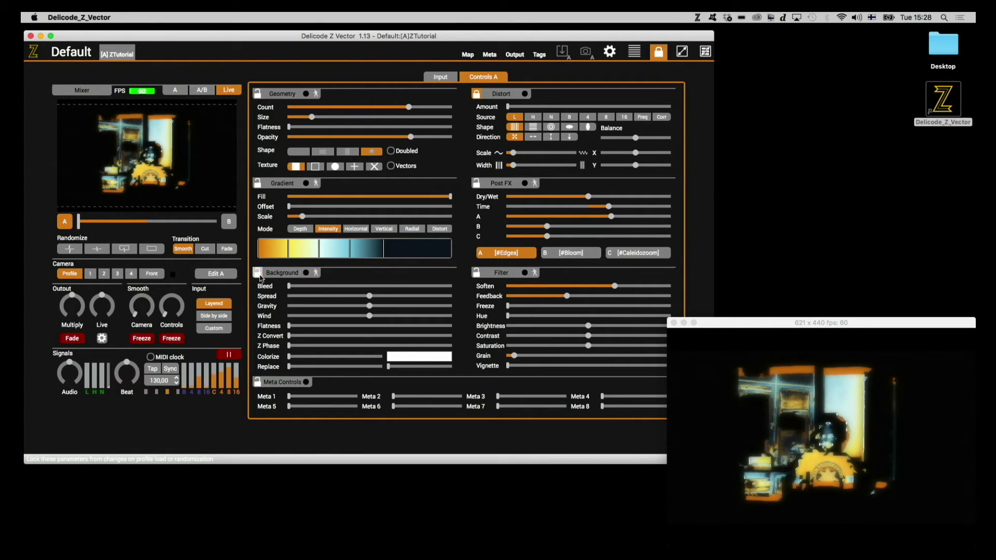
click(476, 97)
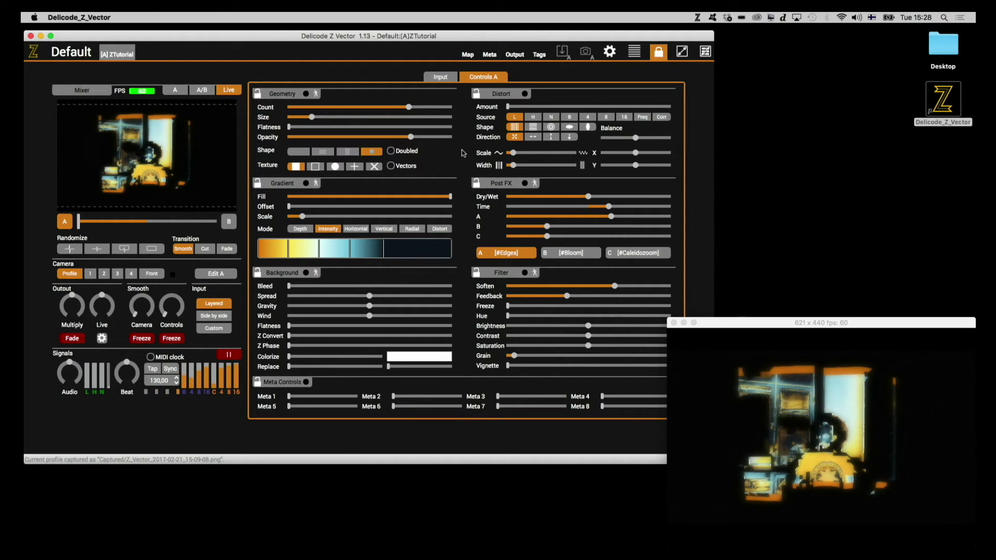
Switch the mixer preview to show profiles A and B together with the live mix.
click(207, 93)
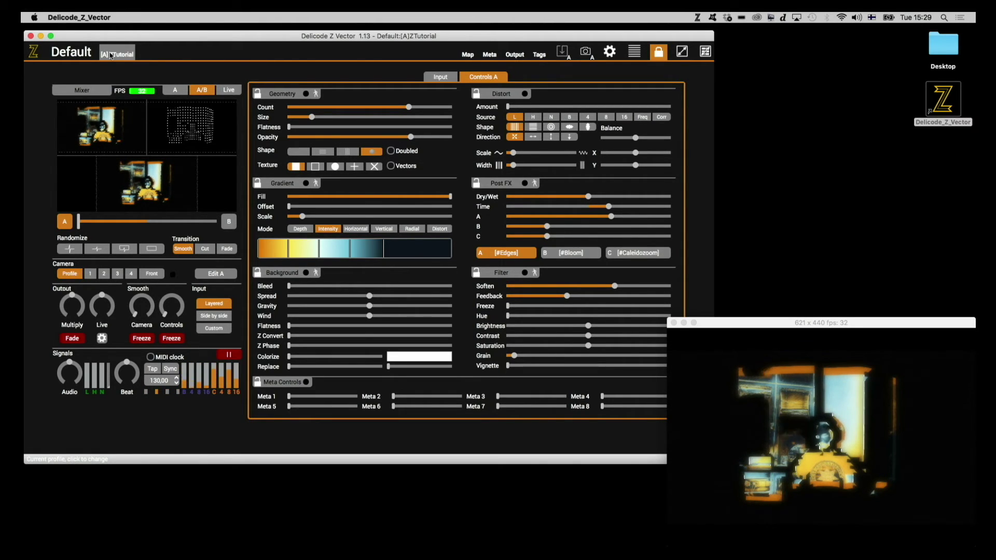
Load the Cinderella Search preset into profile B and try the output mix between profiles A and B.
click(229, 222)
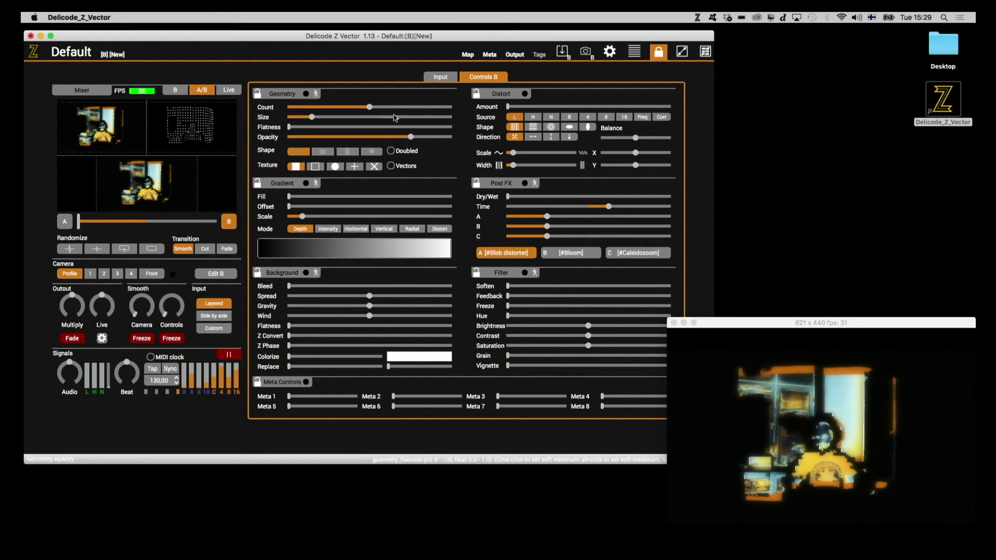
click(440, 78)
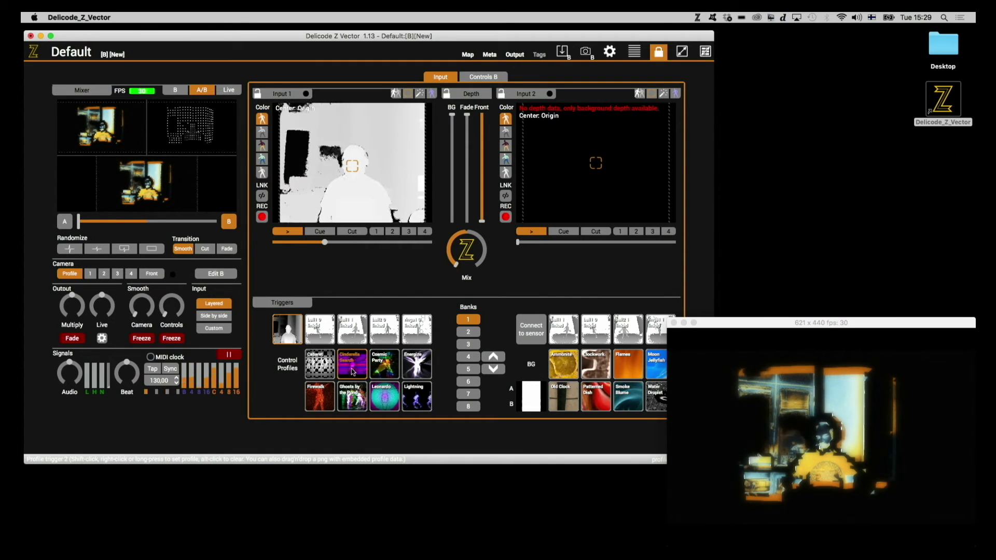
click(351, 371)
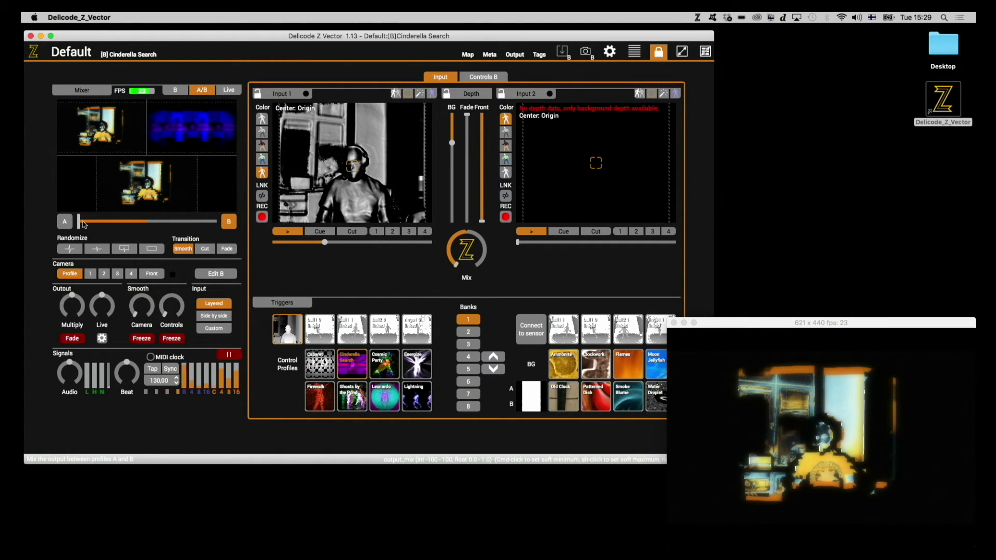
drag(83, 225, 45, 210)
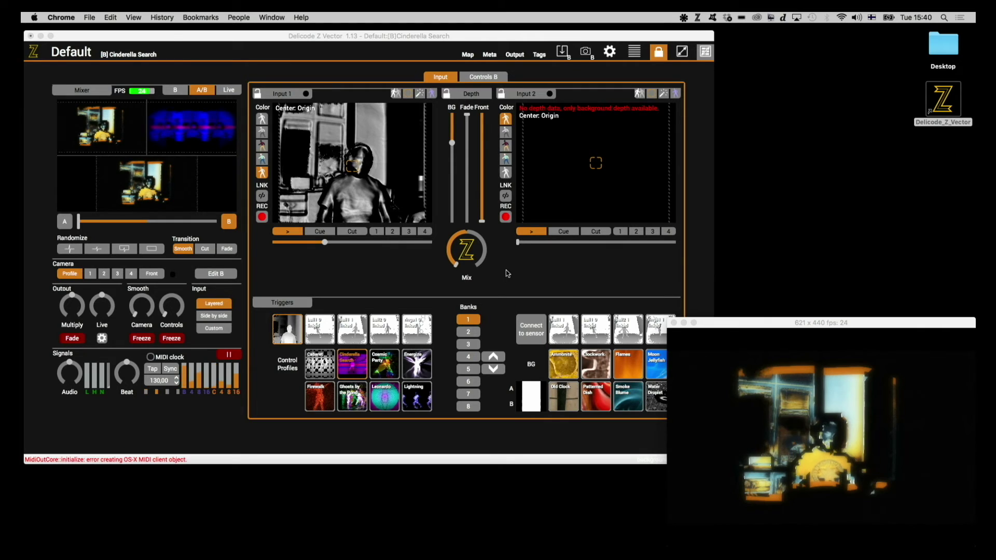
In the I/O preferences, enable audio input with Core Audio and the Soundflower (2ch) device, and apply the preferences.
click(506, 270)
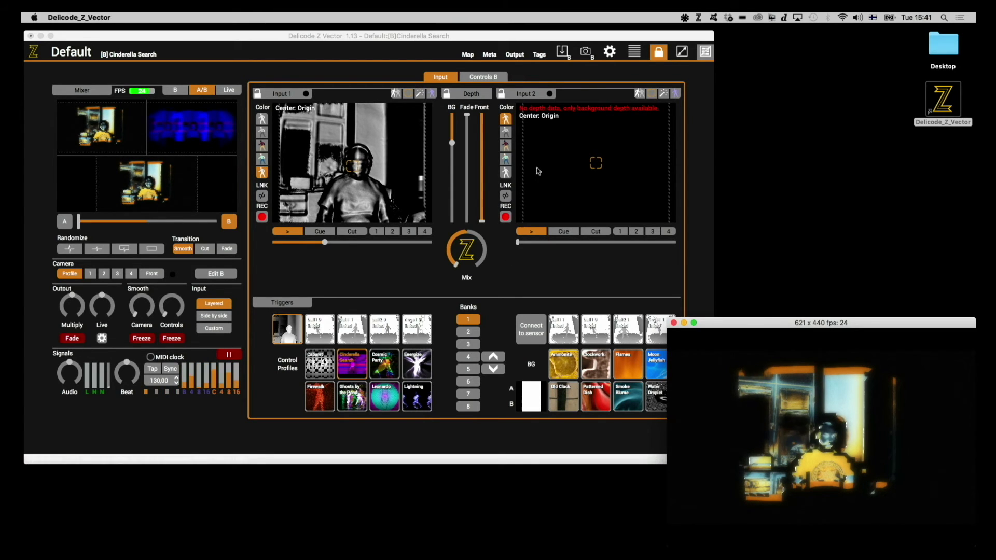
click(611, 51)
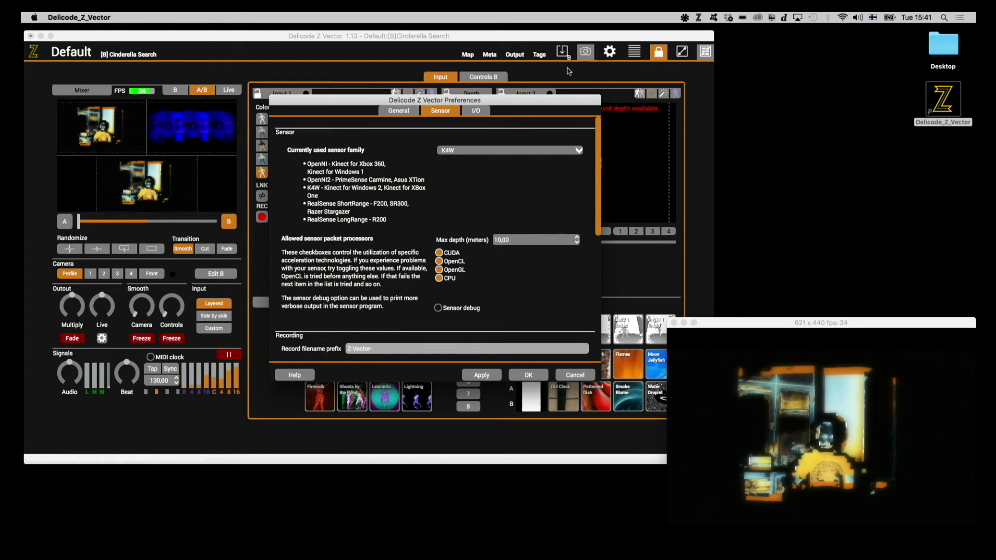
click(476, 111)
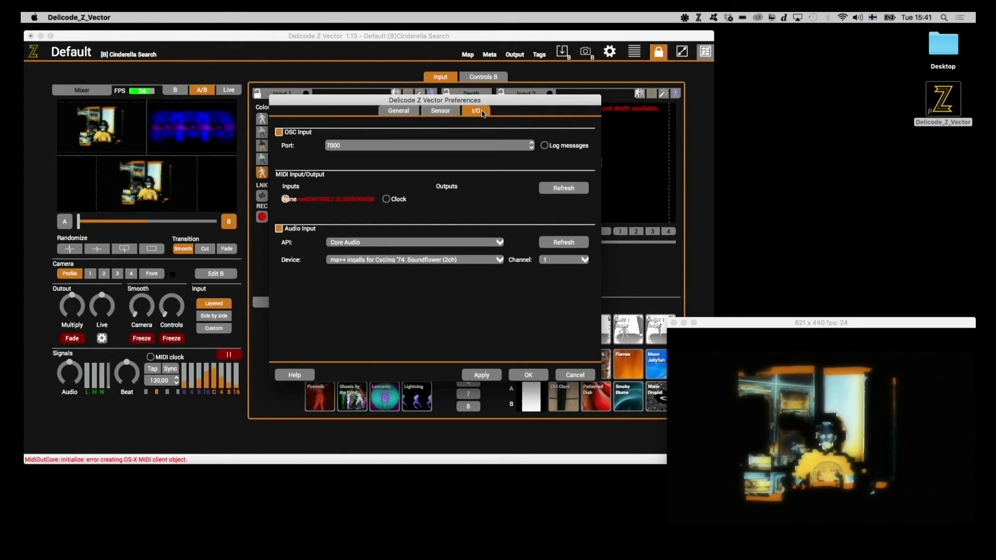
click(279, 229)
click(279, 229)
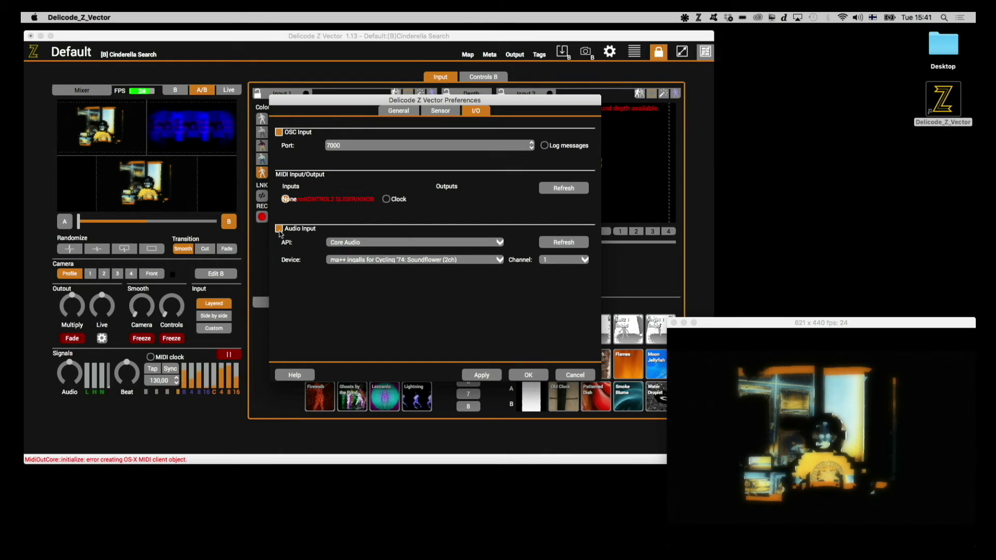
click(395, 261)
click(395, 264)
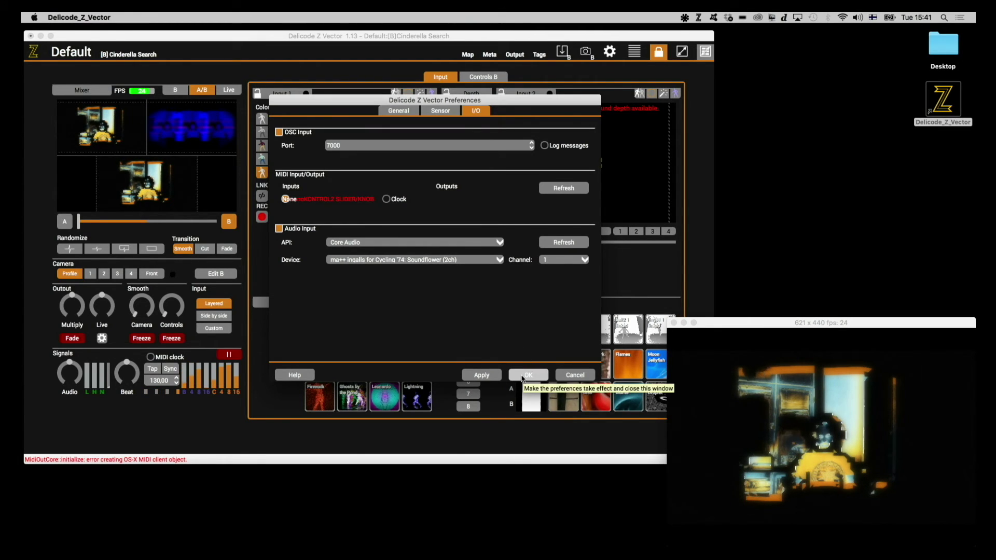
click(524, 374)
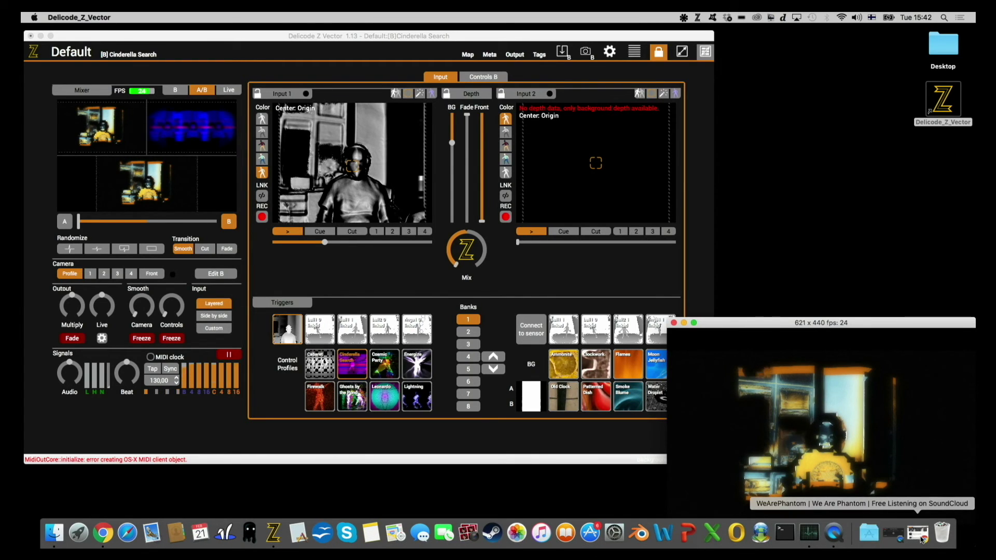
Switch to Chrome, start the track Dance on the WeArePhantom SoundCloud page, and minimize the browser window.
click(918, 537)
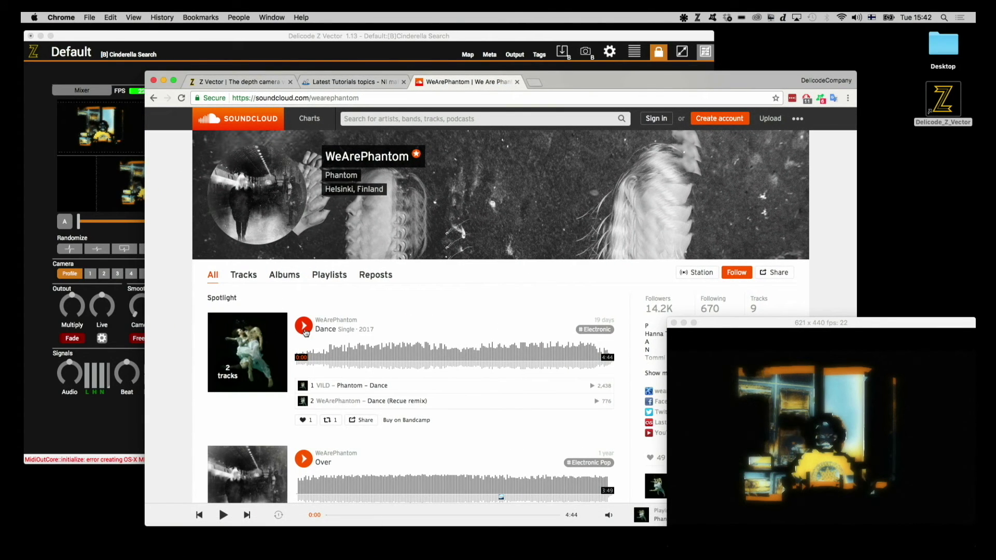
click(305, 331)
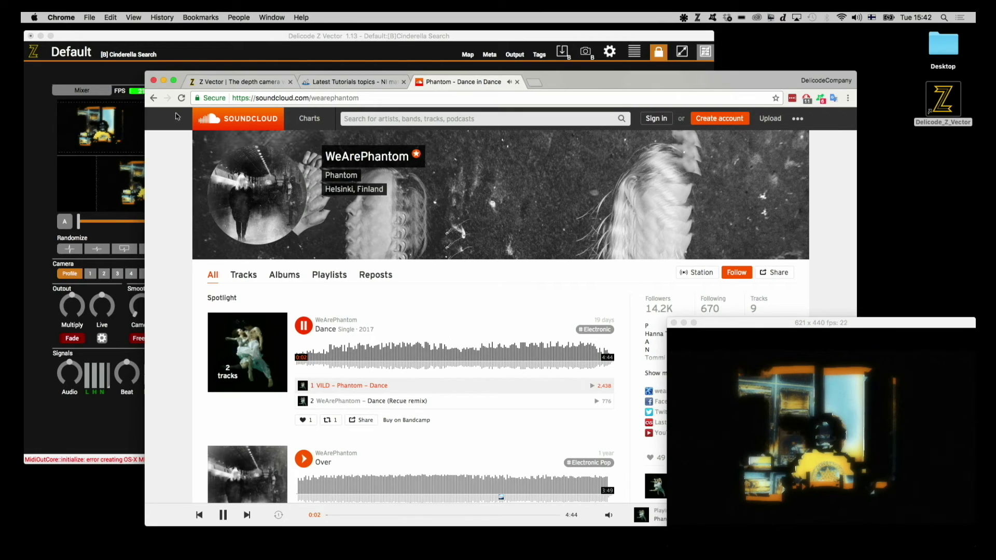
click(163, 81)
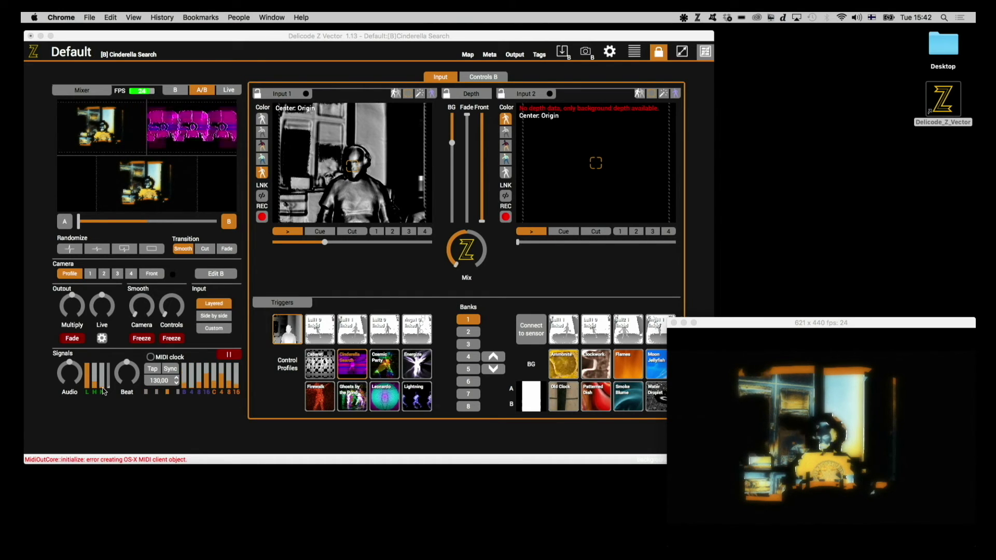
Try different scaling factors for the audio signals and reset the scaling to its default.
click(61, 379)
mouse_move(61, 379)
mouse_down()
mouse_move(79, 365)
mouse_move(56, 378)
mouse_move(68, 361)
mouse_up()
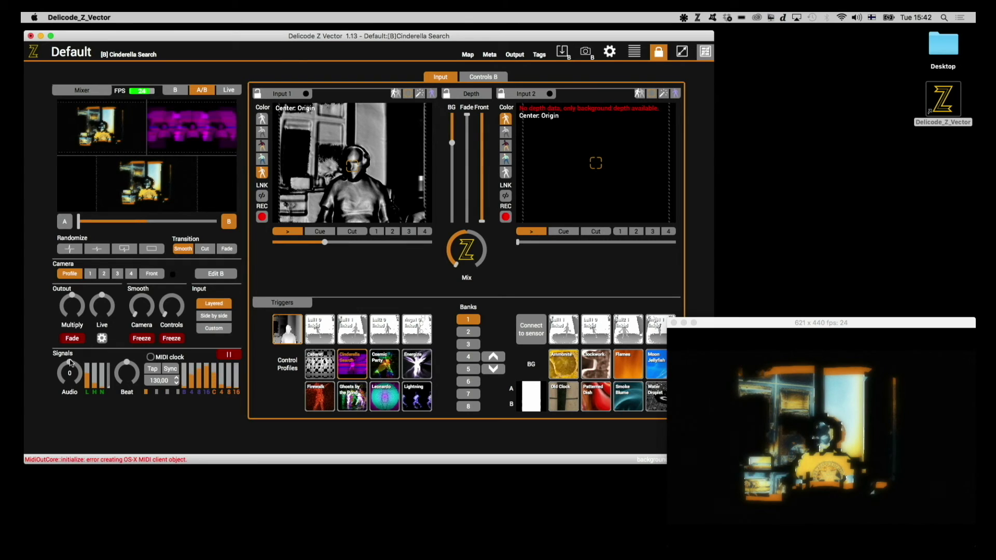
drag(71, 363, 57, 366)
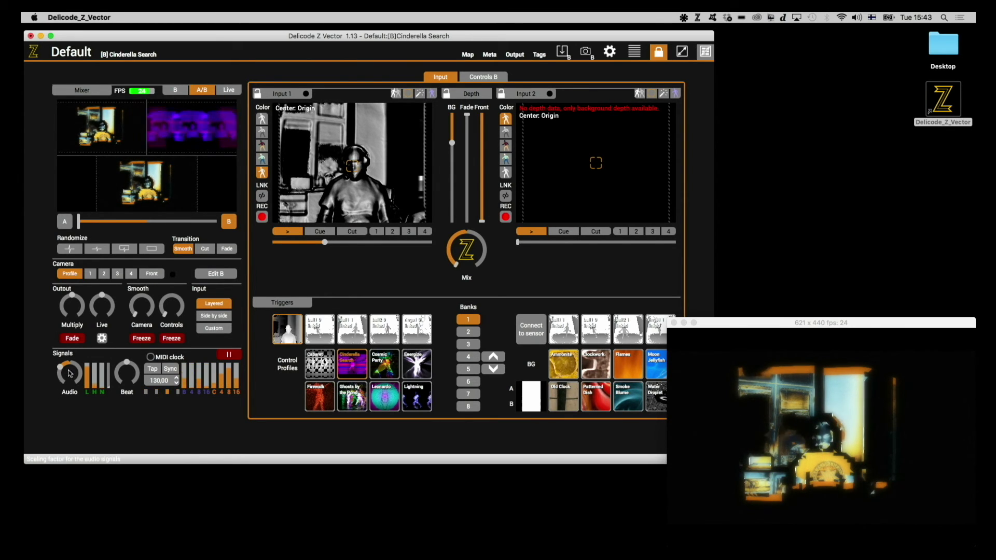
double_click(69, 367)
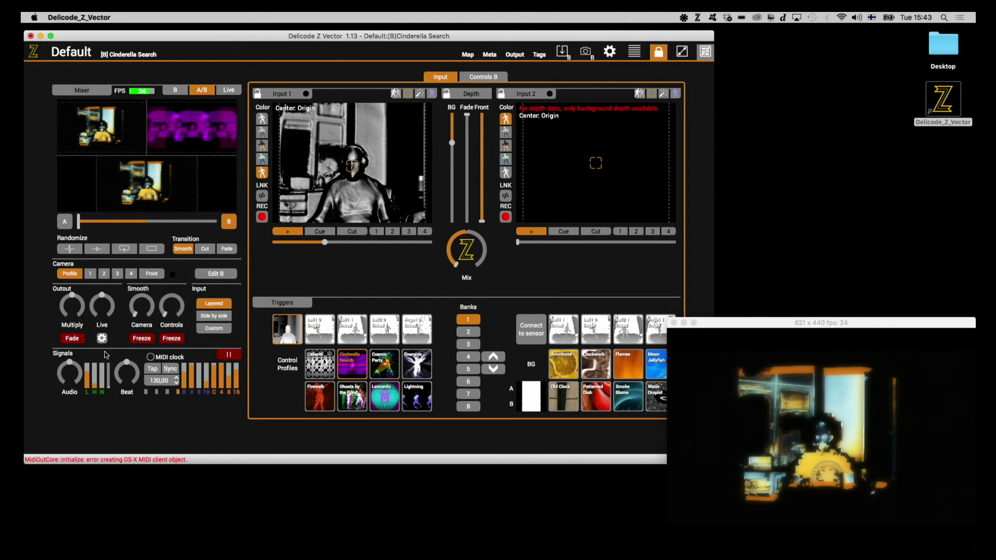
Animate the Geometry Count of profile A with the L audio signal in the negative direction.
click(66, 221)
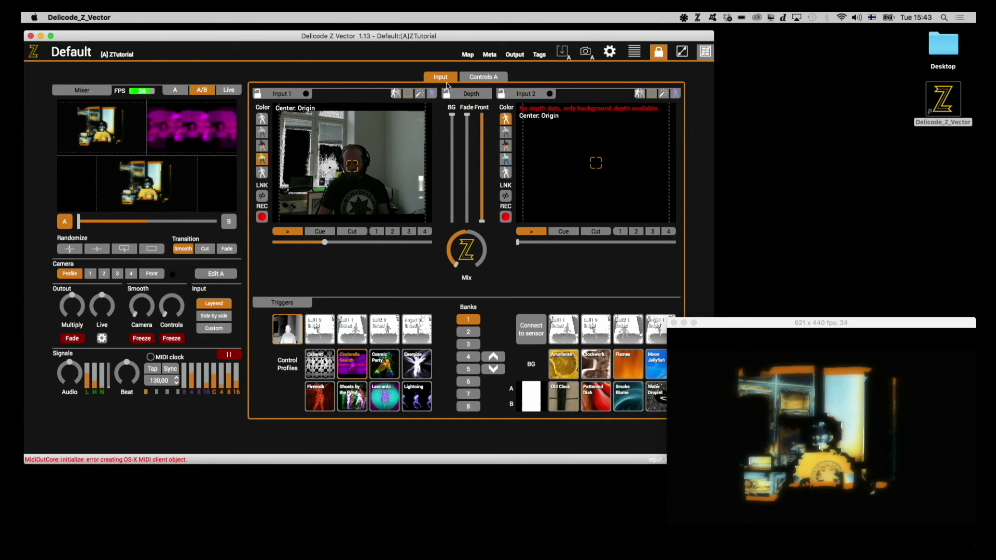
click(483, 80)
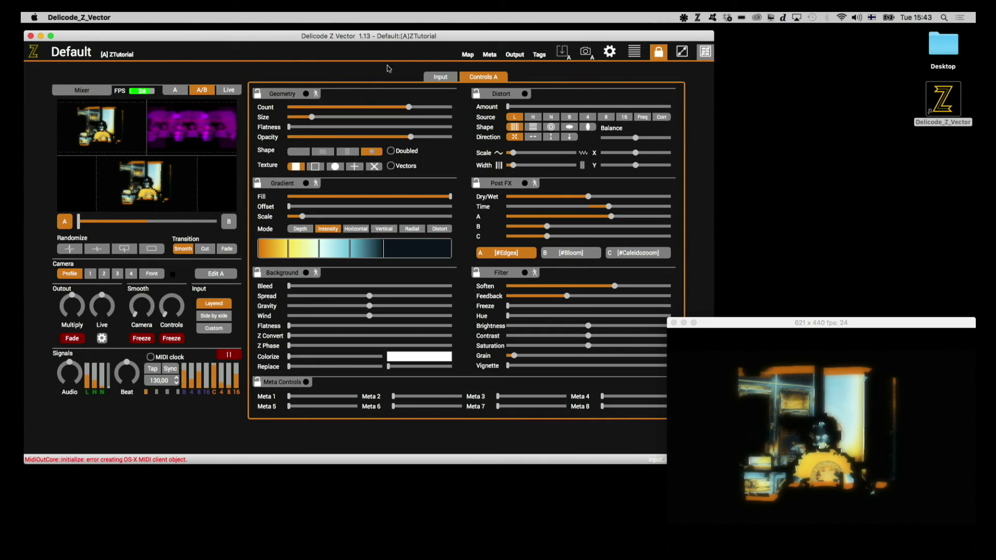
click(315, 95)
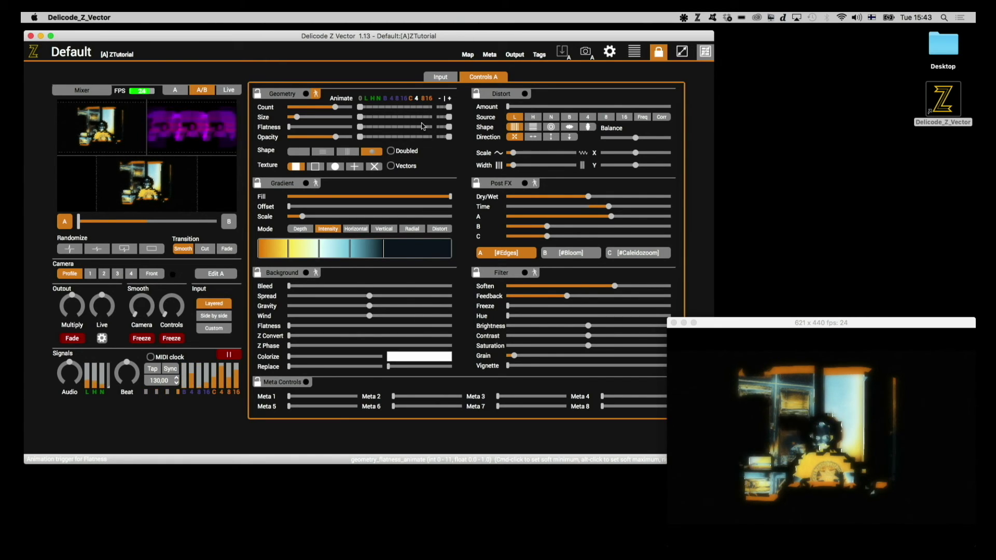
click(367, 108)
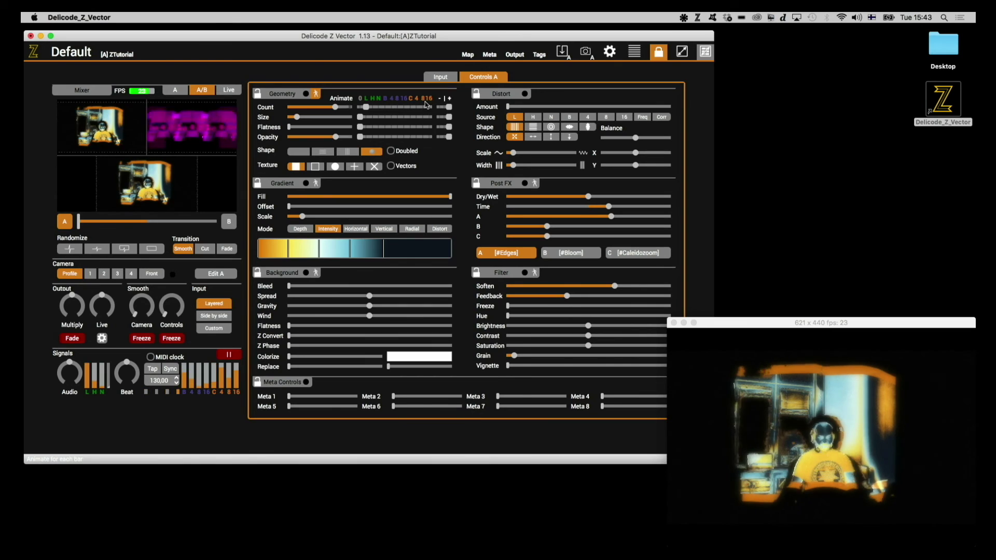
drag(446, 107, 437, 108)
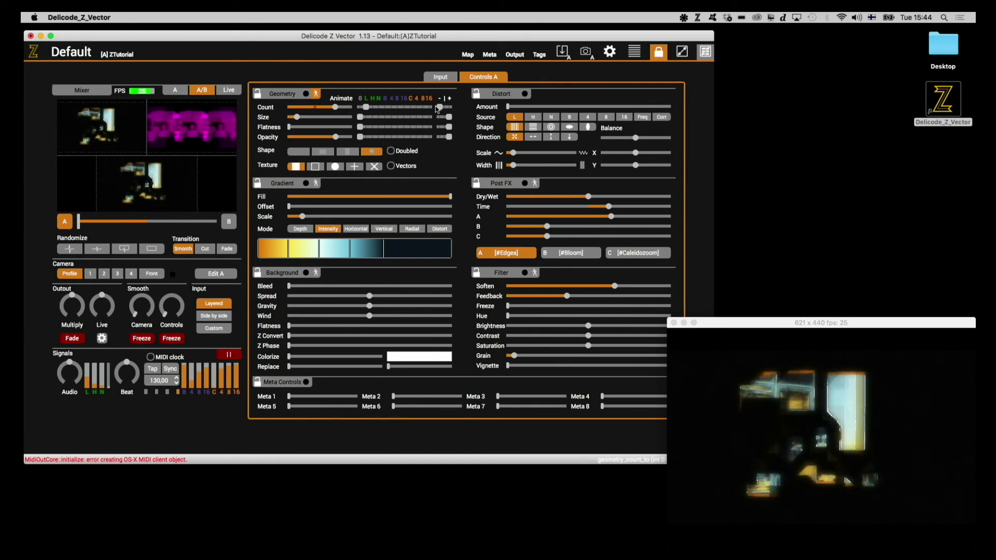
Show the Gradient and Filter animation controls and animate Gradient Fill, Gradient Offset and Filter Feedback with the L audio signal.
click(316, 184)
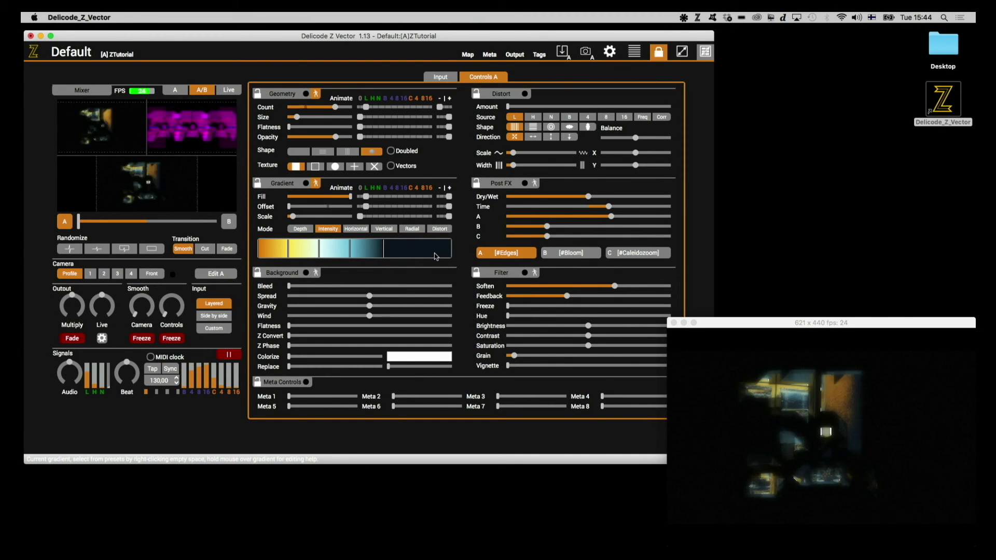
click(534, 272)
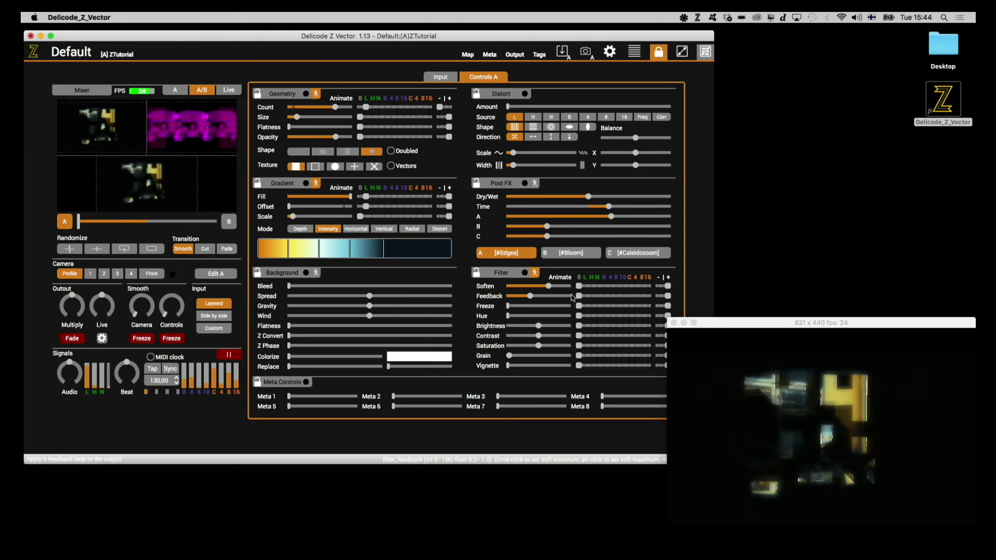
click(585, 296)
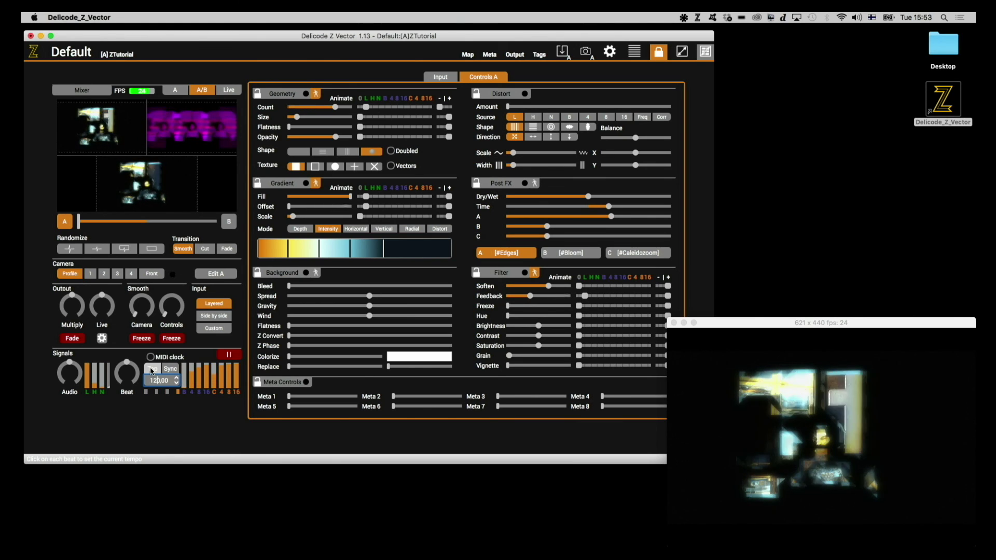
Set the beat tempo to 130.70 by tapping it in time with the music.
click(152, 370)
click(152, 369)
click(151, 370)
click(151, 369)
click(151, 370)
click(151, 370)
click(152, 369)
click(152, 369)
click(151, 369)
click(151, 369)
click(152, 370)
click(151, 370)
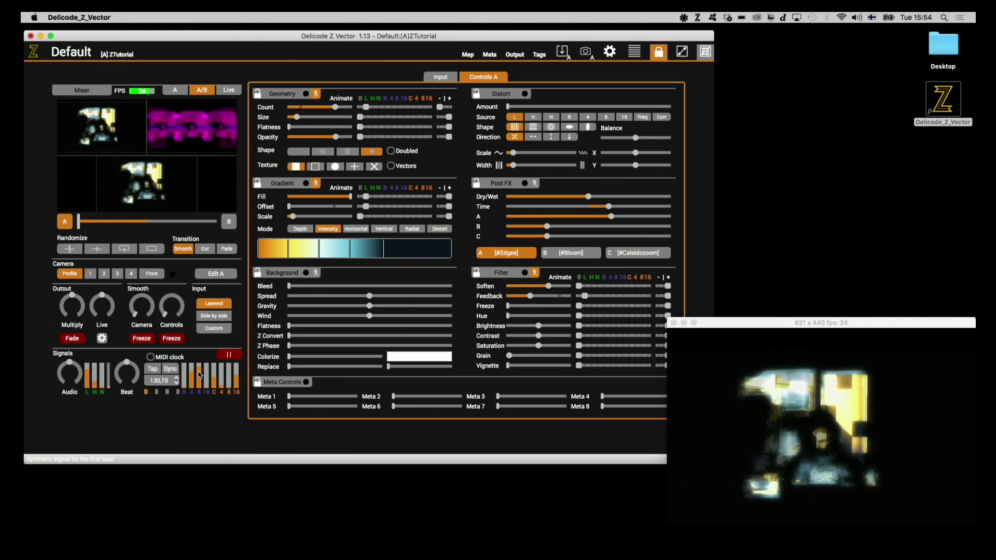
Change the Gradient animation triggers to the purple 16 beat signal for Offset and the orange 4 signal for Fill.
mouse_move(316, 257)
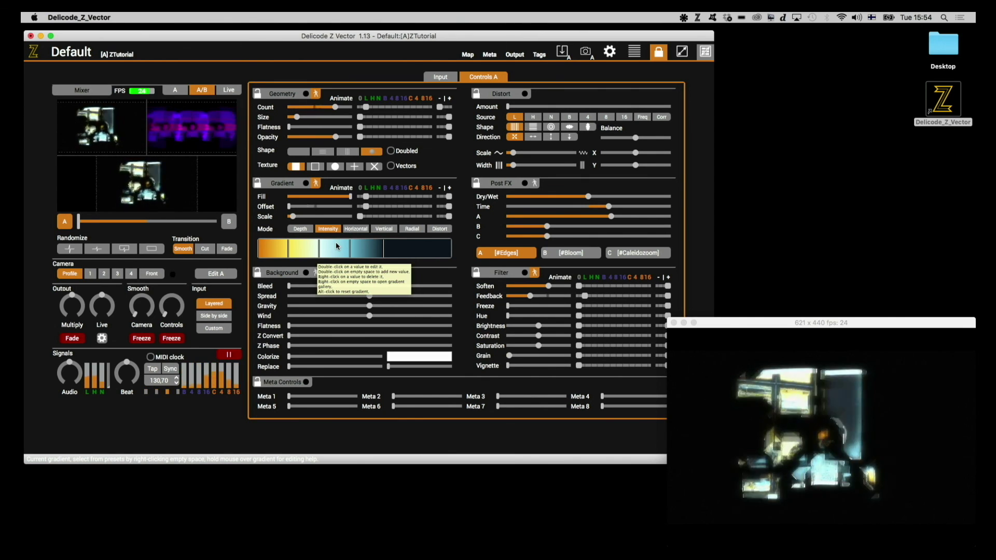
click(404, 207)
click(417, 197)
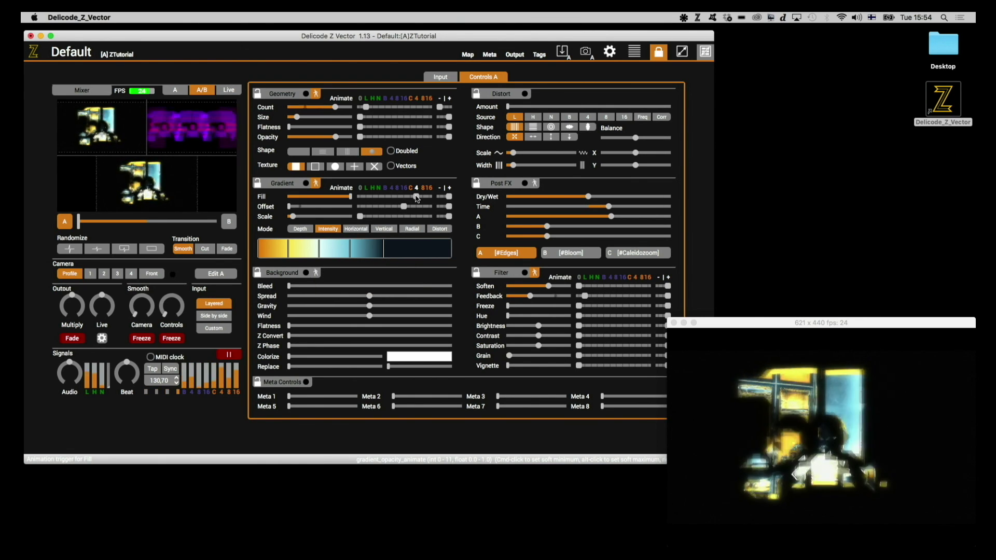